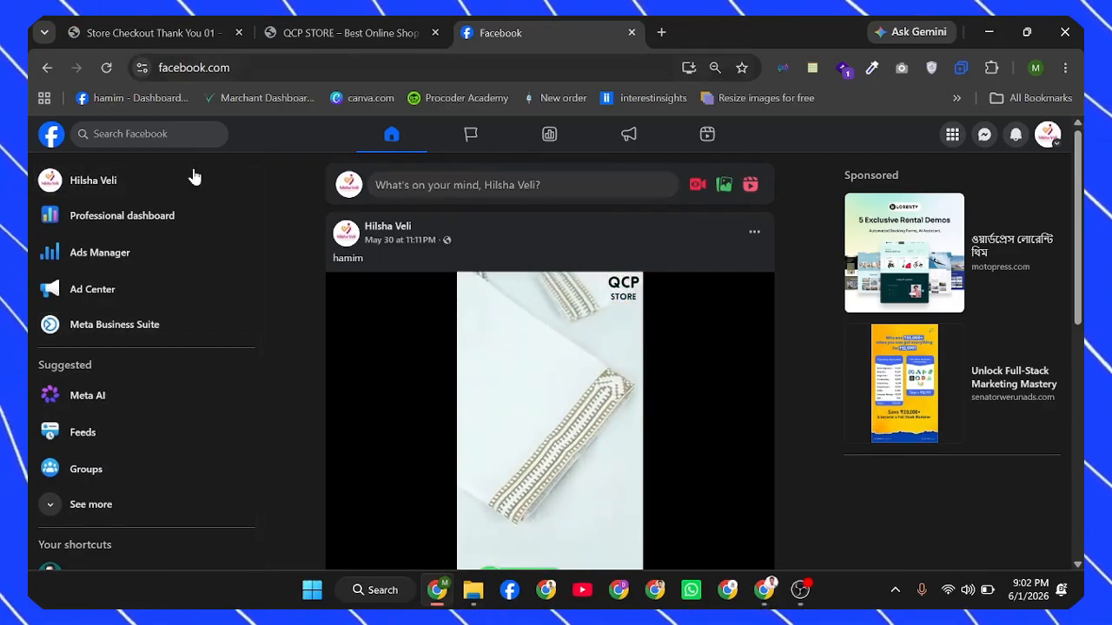
Expand the Facebook shortcuts list, and close the Store Checkout Thank You and QCP STORE tabs.
{"action": "left_click", "coordinate": [122, 505]}
{"action": "left_click", "coordinate": [188, 26]}
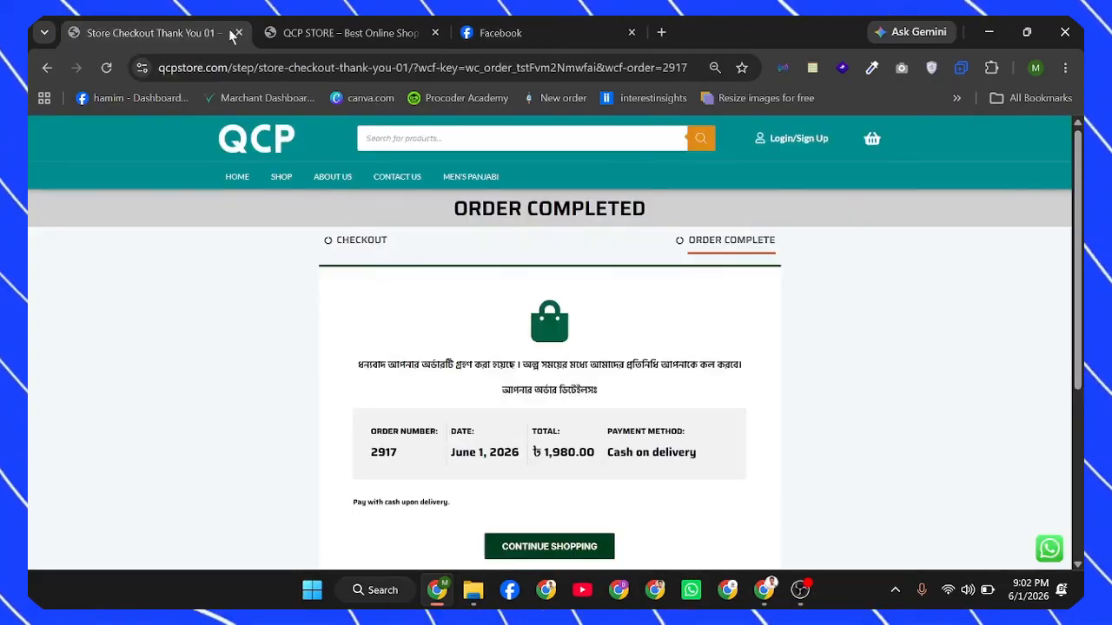
{"action": "left_click", "coordinate": [240, 33]}
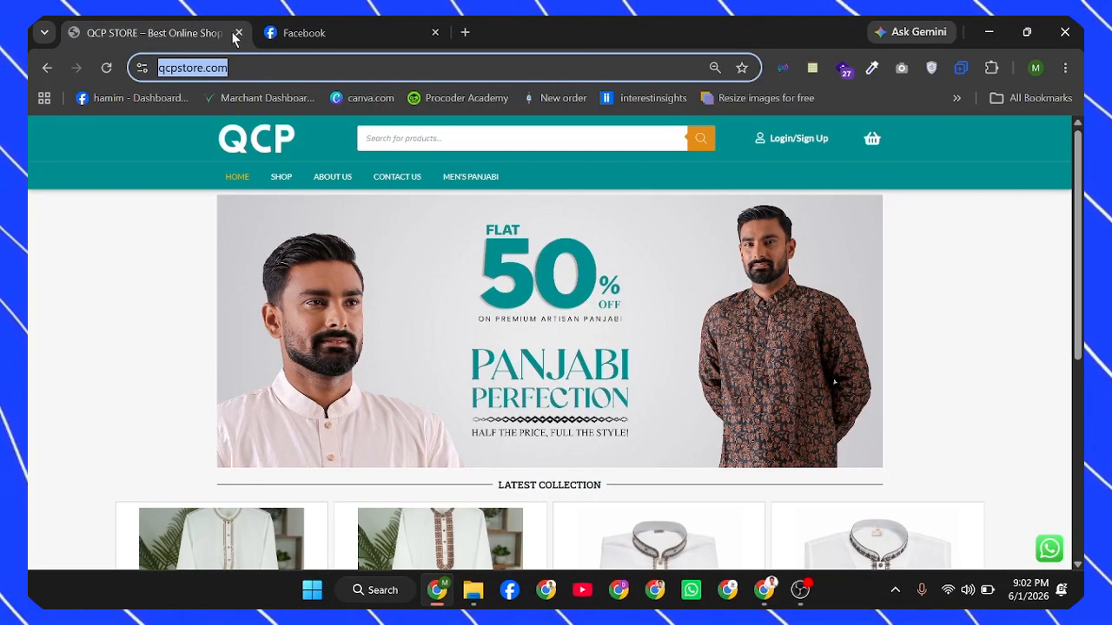
{"action": "left_click", "coordinate": [239, 33]}
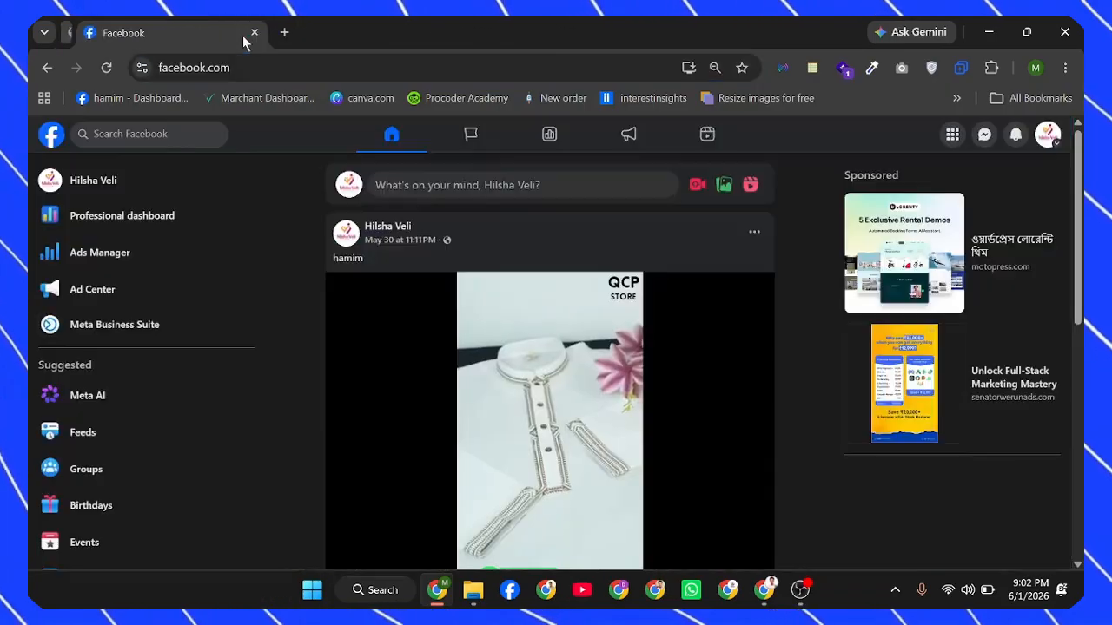
Try to open Meta Business Suite from the Facebook home page in a separate tab.
{"action": "scroll", "coordinate": [183, 382], "scroll_direction": "down", "scroll_amount": 1}
{"action": "scroll", "coordinate": [178, 350], "scroll_direction": "down", "scroll_amount": 3}
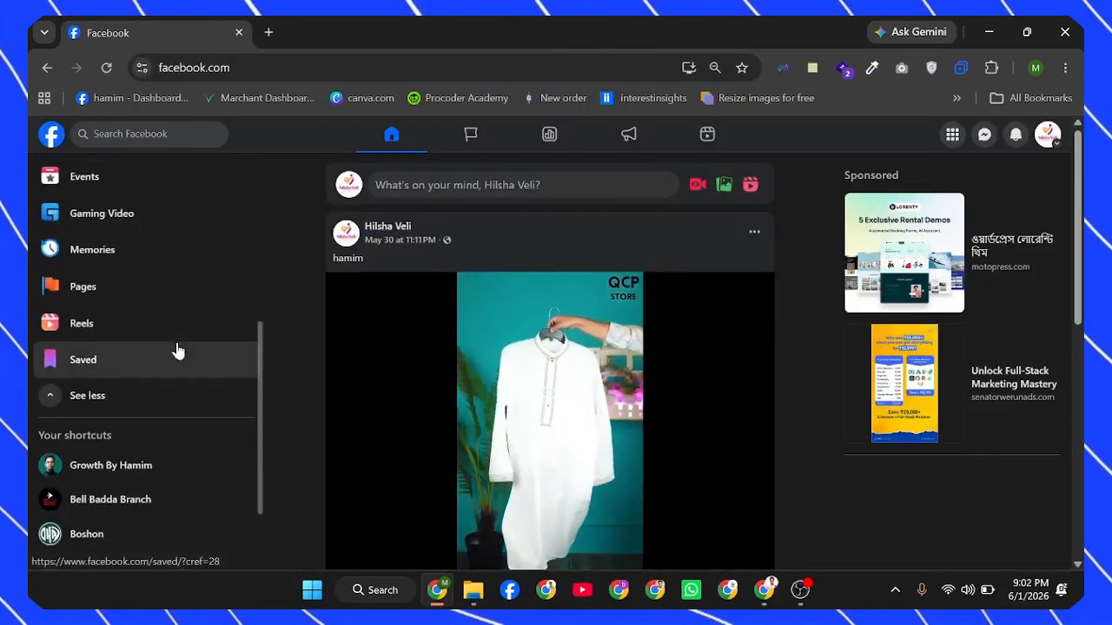
{"action": "scroll", "coordinate": [179, 352], "scroll_direction": "up", "scroll_amount": 5}
{"action": "right_click", "coordinate": [125, 333]}
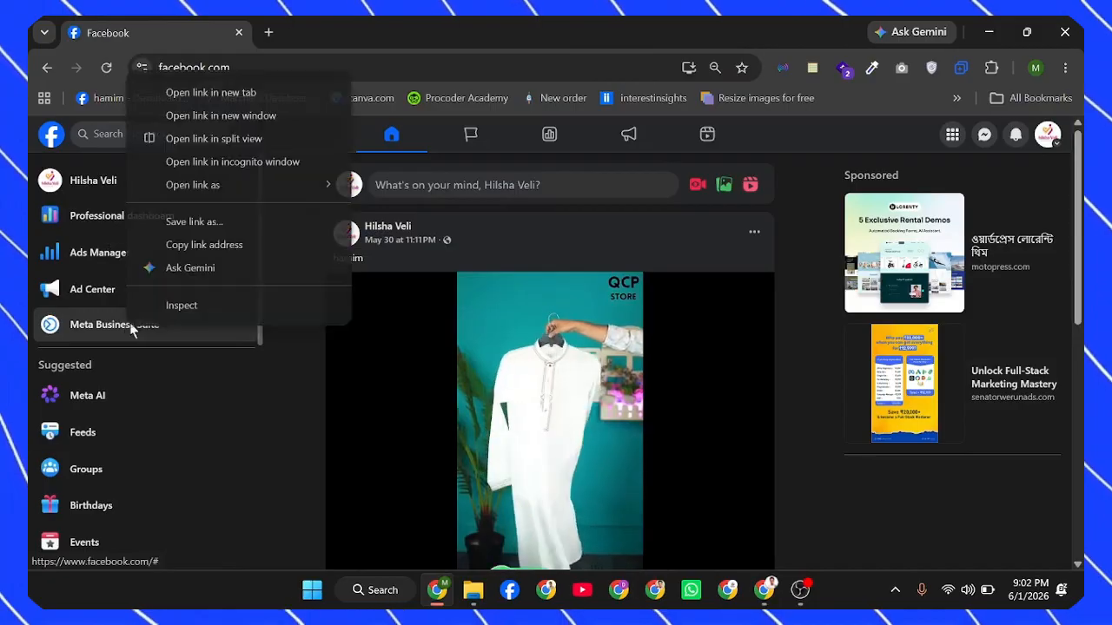
{"action": "left_click", "coordinate": [210, 92]}
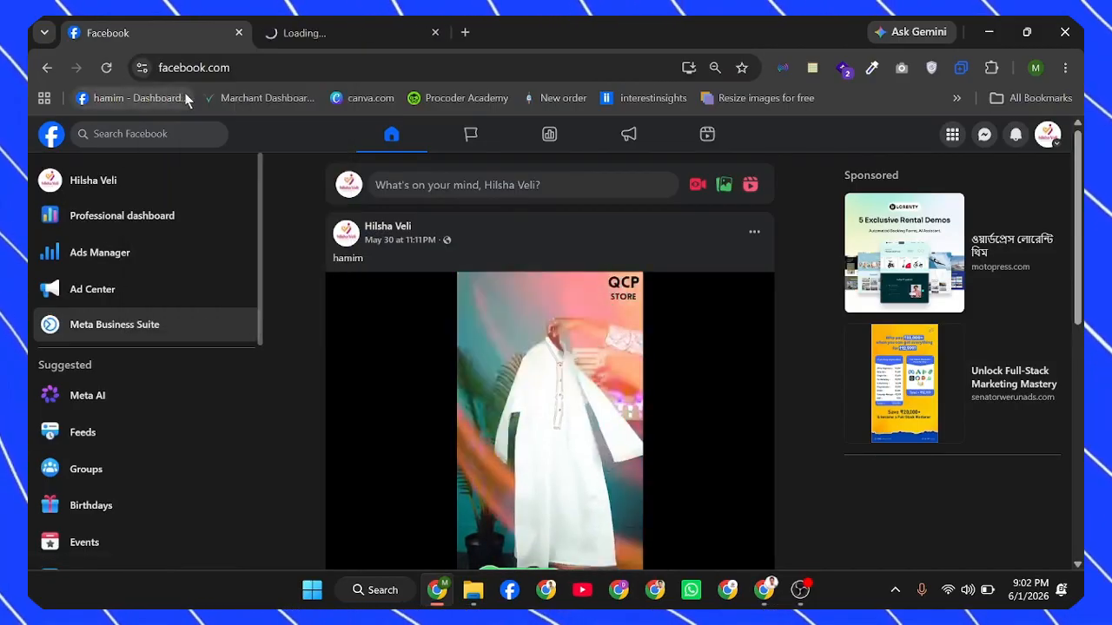
{"action": "left_click", "coordinate": [305, 22]}
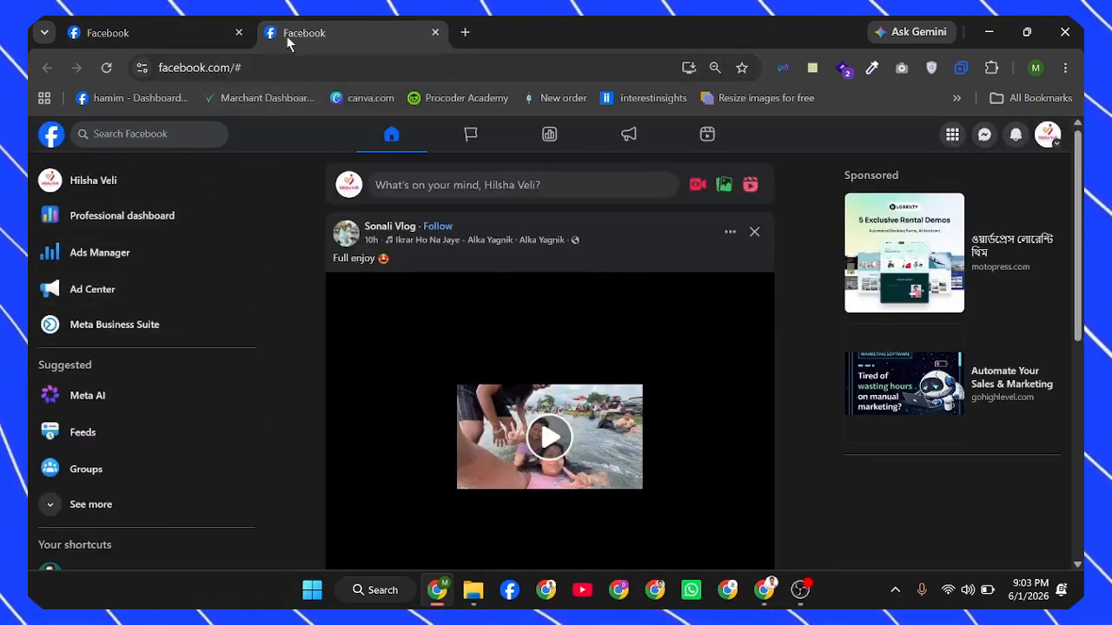
{"action": "left_click", "coordinate": [224, 24]}
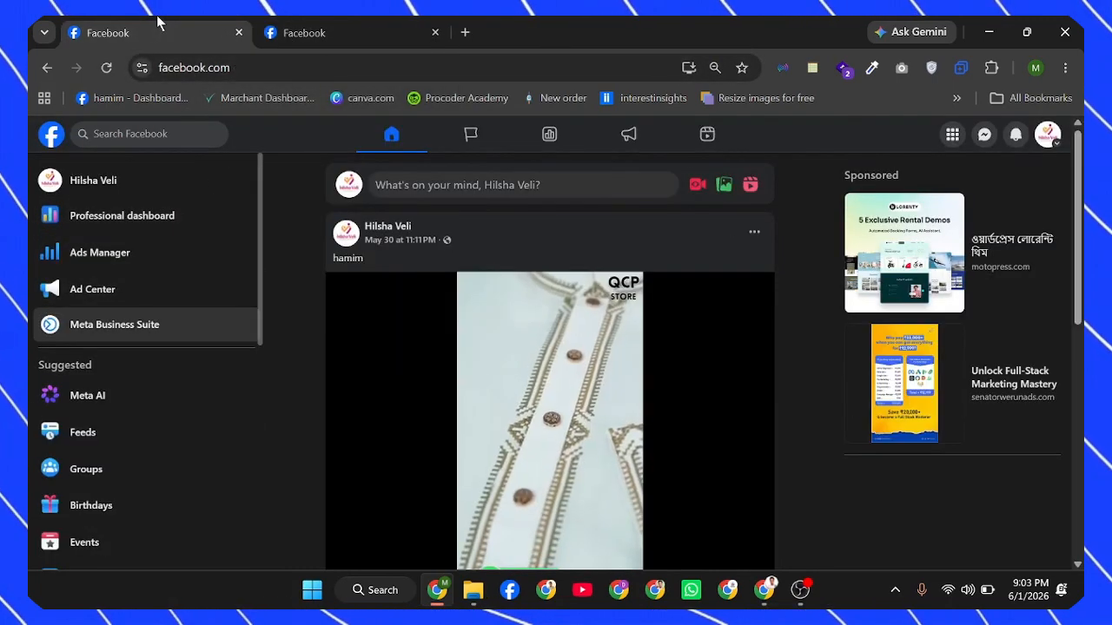
{"action": "left_click", "coordinate": [351, 24]}
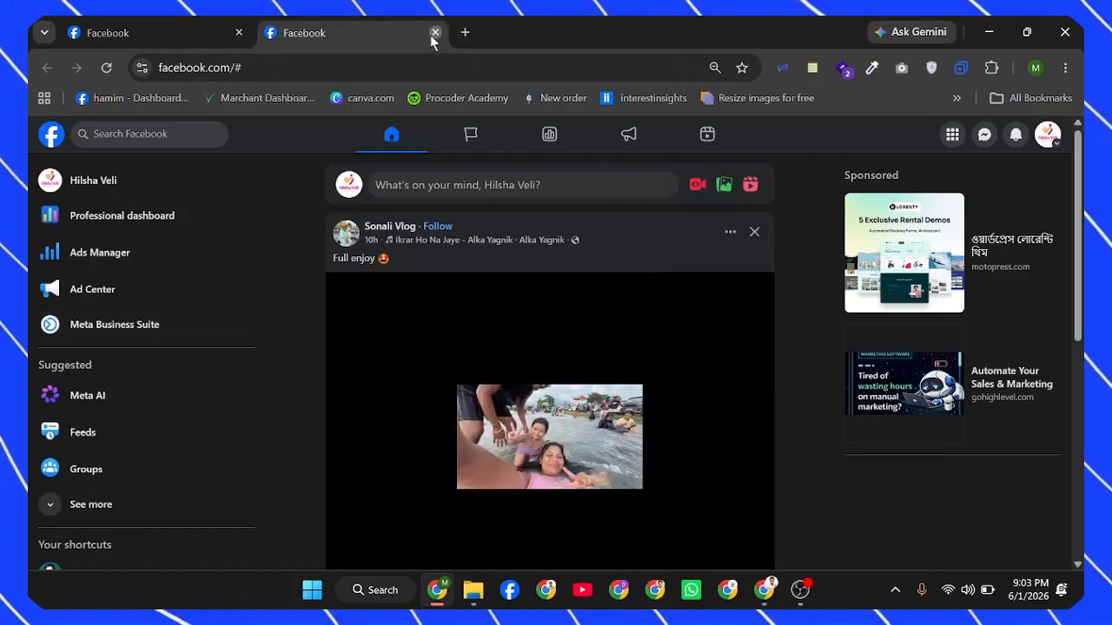
{"action": "left_click", "coordinate": [435, 32]}
Open Meta Business Suite from the Facebook home page and go to its Settings.
{"action": "left_click", "coordinate": [110, 338]}
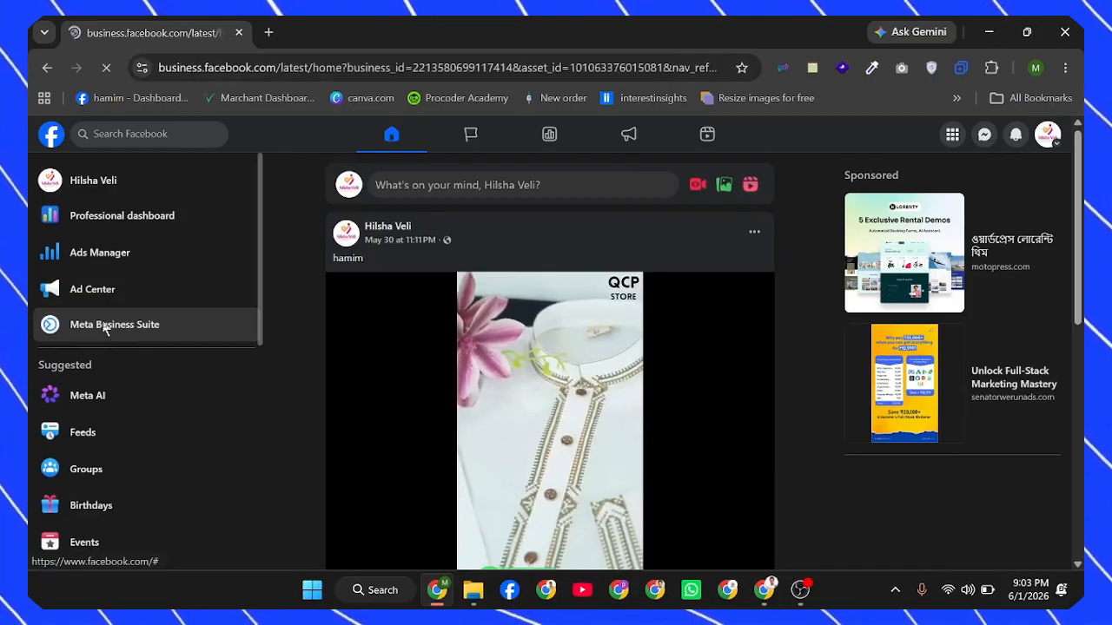
{"action": "right_click", "coordinate": [102, 252]}
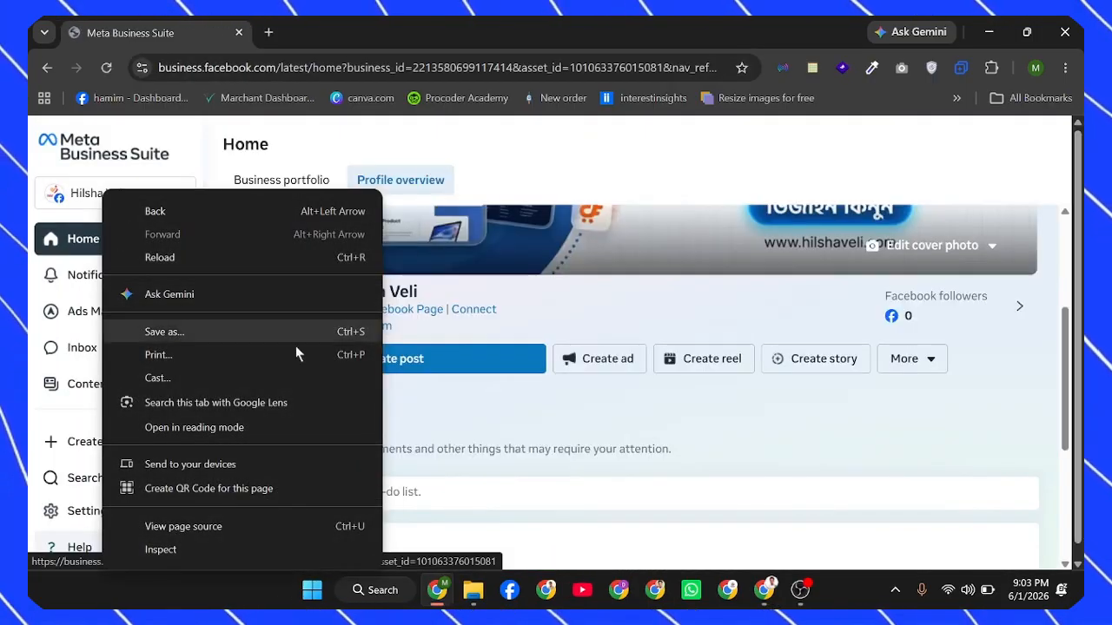
{"action": "left_click", "coordinate": [501, 406]}
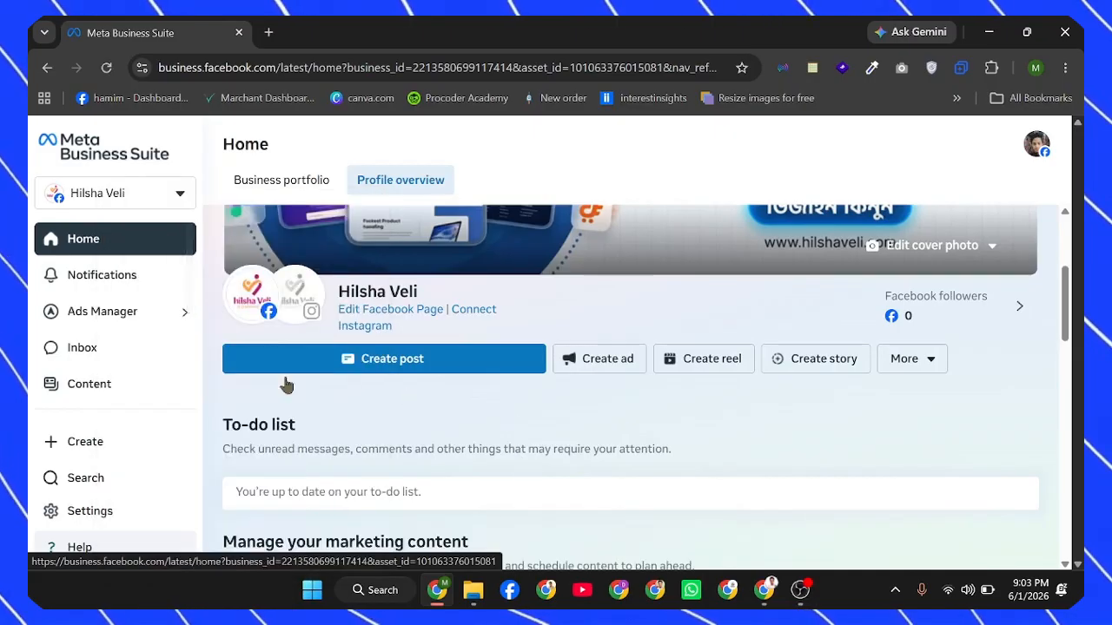
{"action": "left_click", "coordinate": [104, 515]}
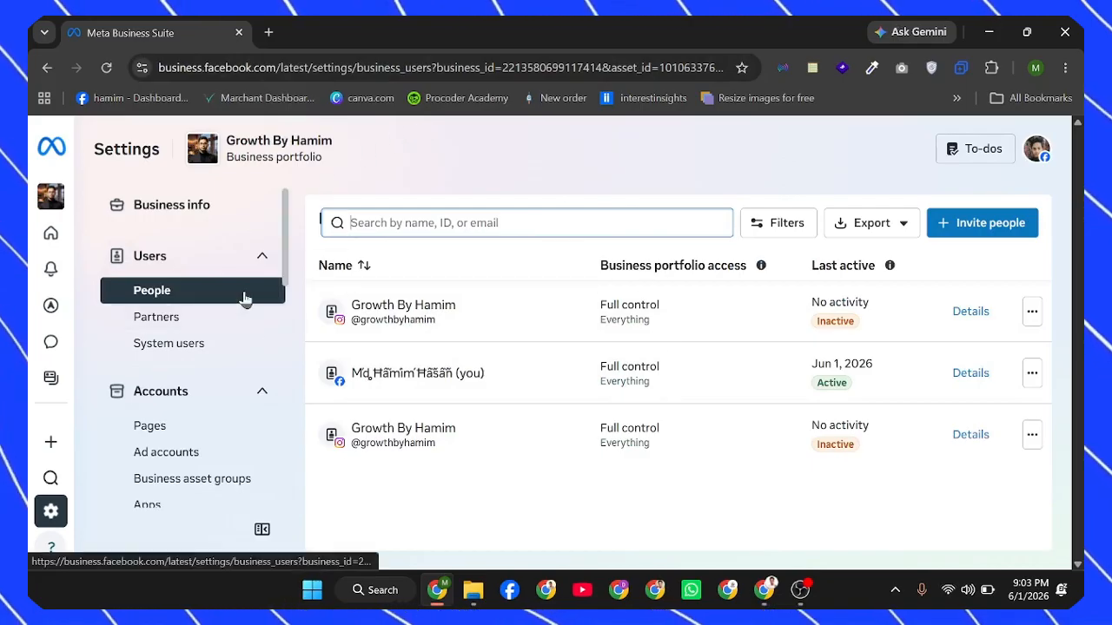
Collapse the Users and Accounts groups and open Datasets & pixels under Data Sources.
{"action": "scroll", "coordinate": [244, 298], "scroll_direction": "down", "scroll_amount": 3}
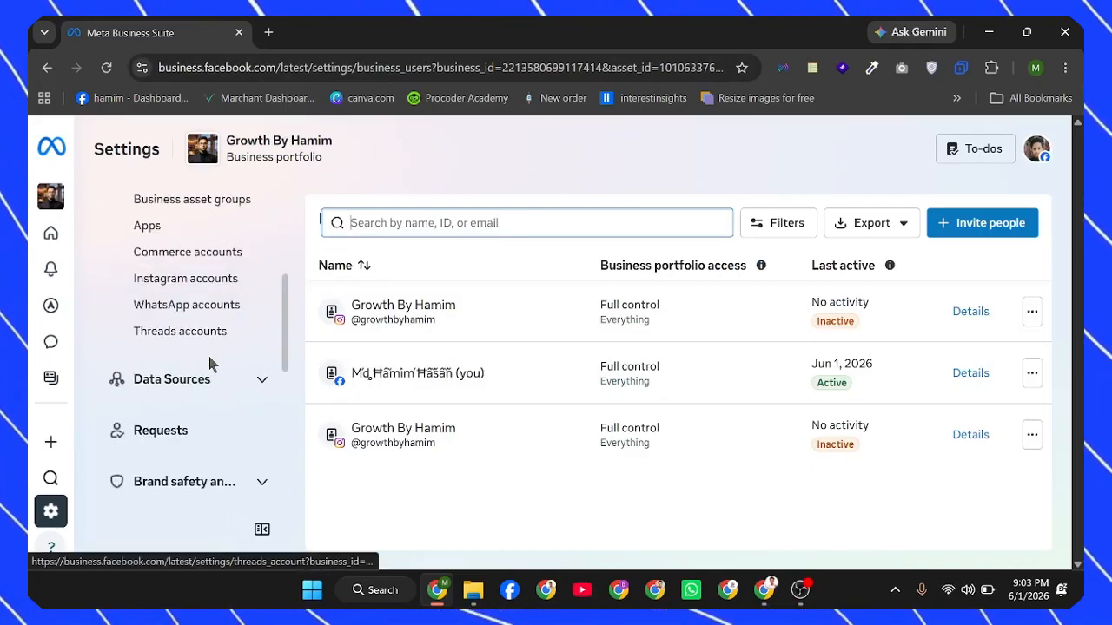
{"action": "scroll", "coordinate": [236, 362], "scroll_direction": "up", "scroll_amount": 3}
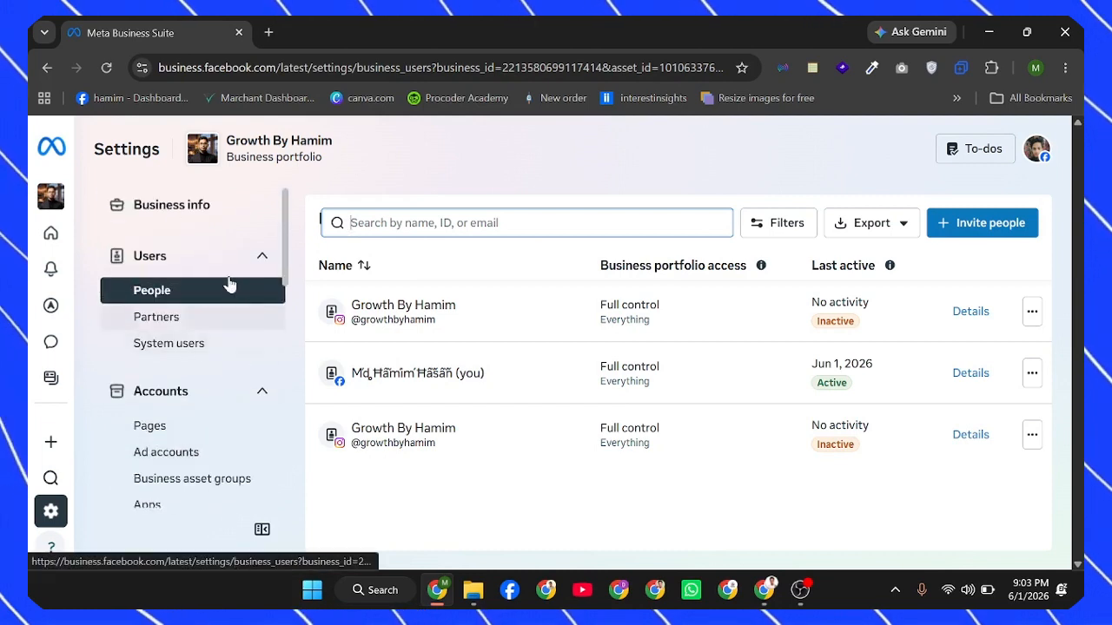
{"action": "left_click", "coordinate": [235, 263]}
{"action": "left_click", "coordinate": [228, 313]}
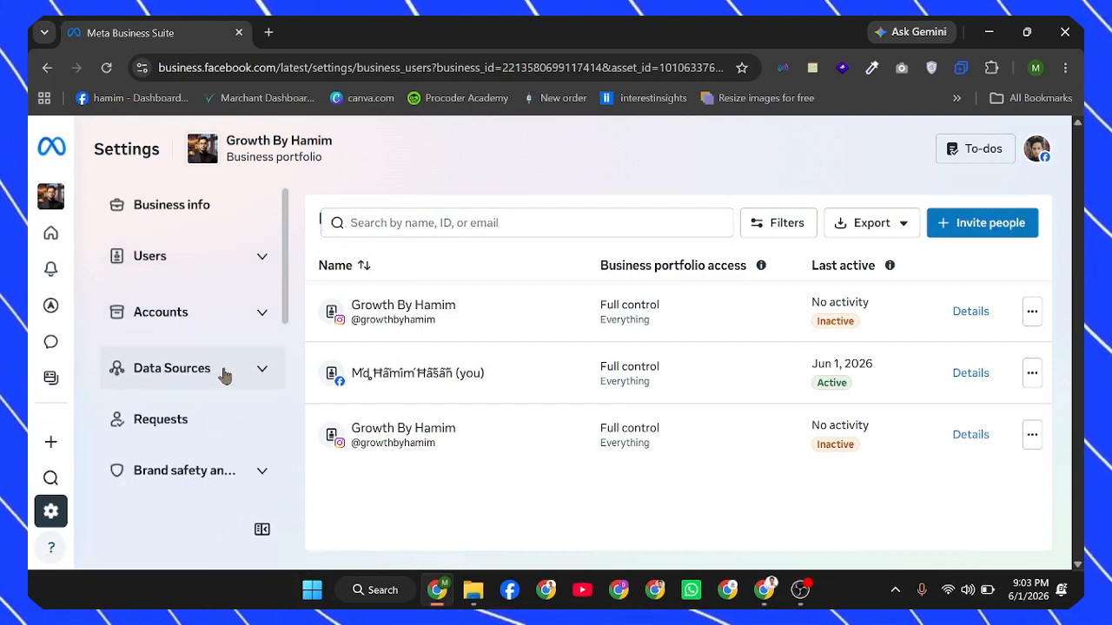
{"action": "left_click", "coordinate": [223, 372]}
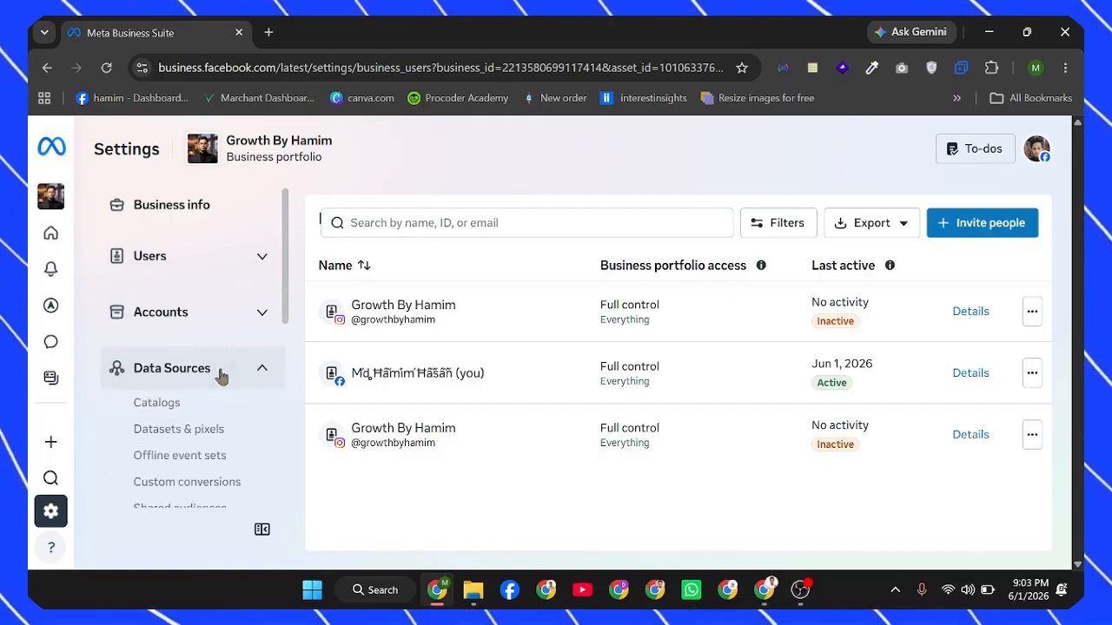
{"action": "left_click", "coordinate": [177, 431]}
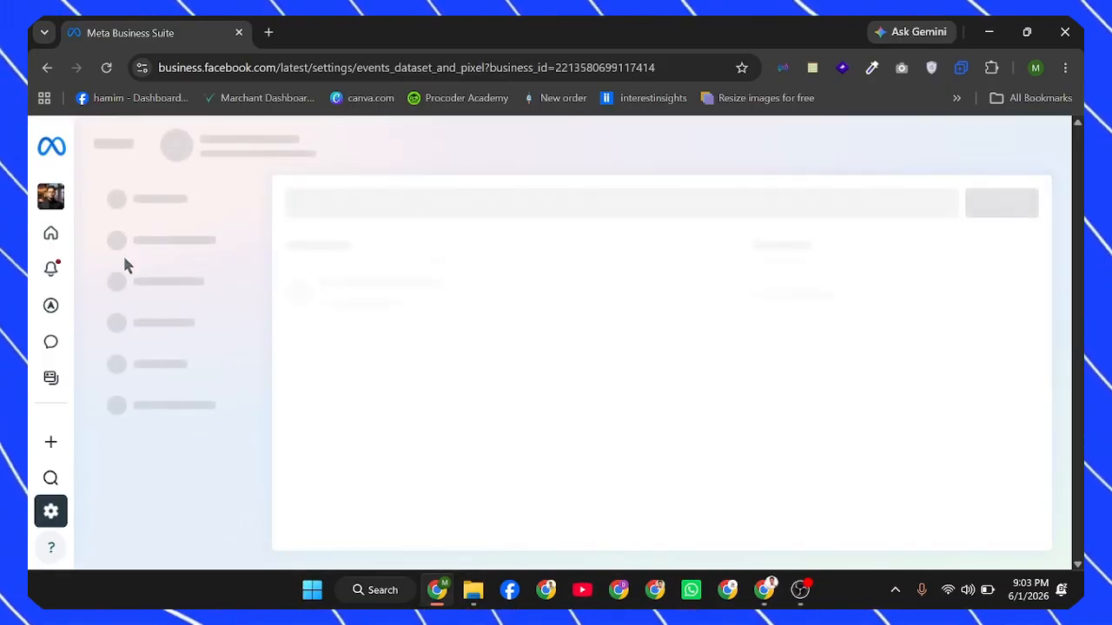
Examine the details of the existing Growth By Hamim Pixel in Datasets & pixels.
{"action": "left_click", "coordinate": [330, 328]}
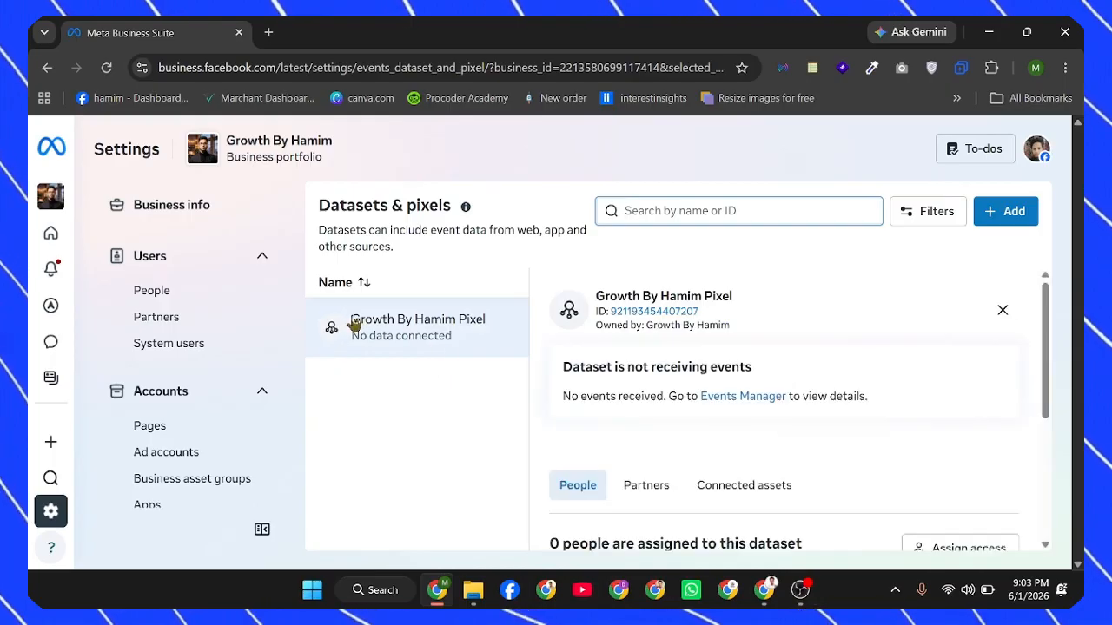
{"action": "left_click_drag", "start_coordinate": [352, 319], "coordinate": [487, 311]}
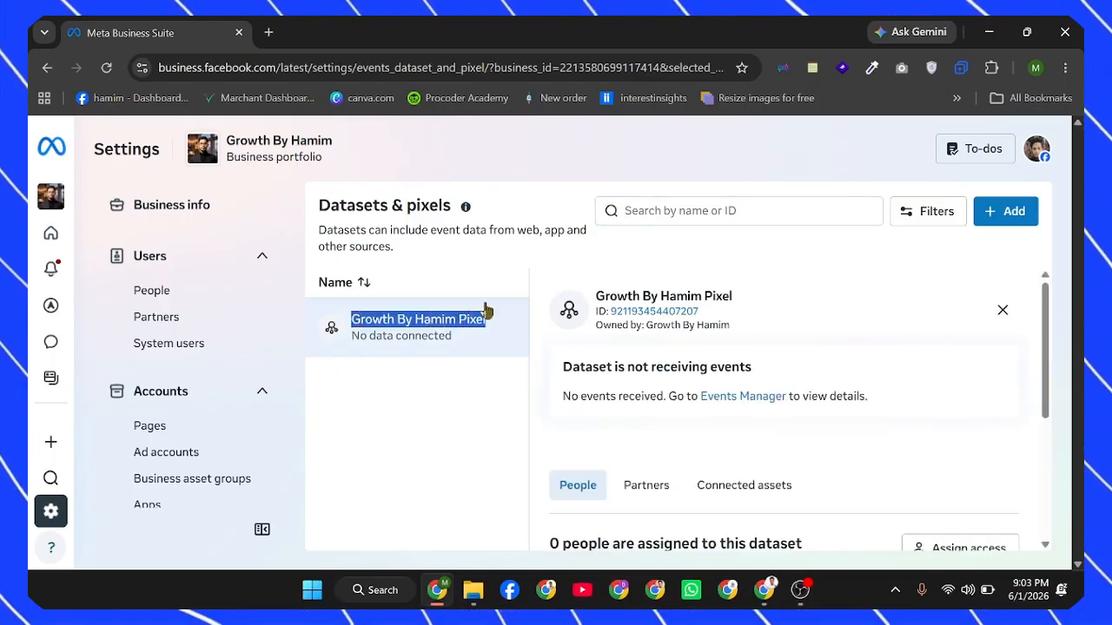
{"action": "left_click", "coordinate": [435, 374]}
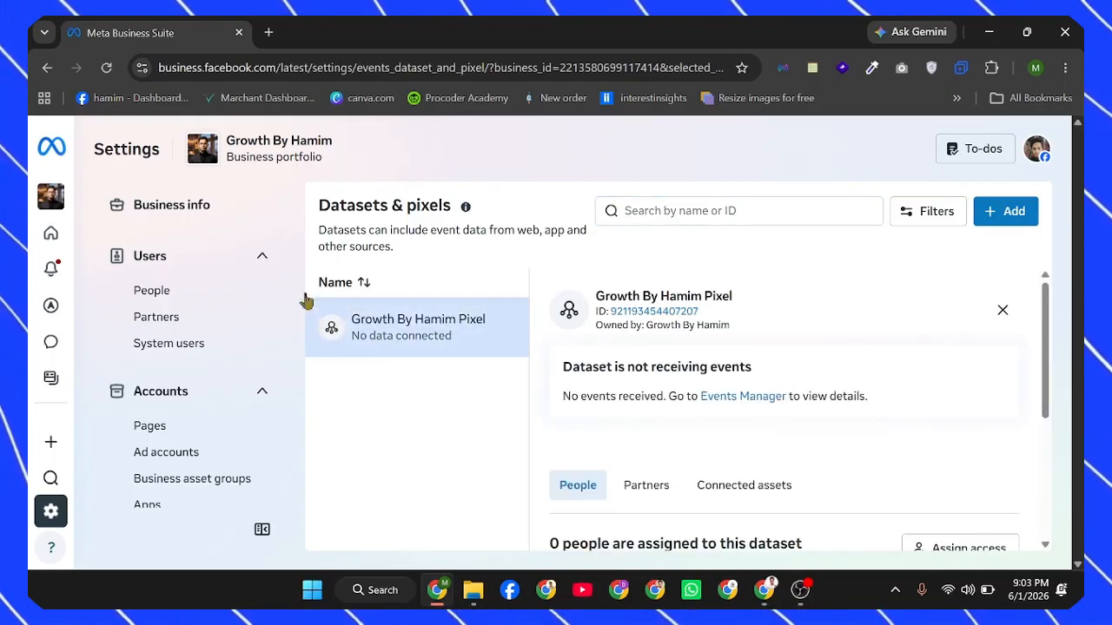
Open Ads Manager in a new browser tab.
{"action": "left_click", "coordinate": [272, 32]}
{"action": "type", "text": "ads"}
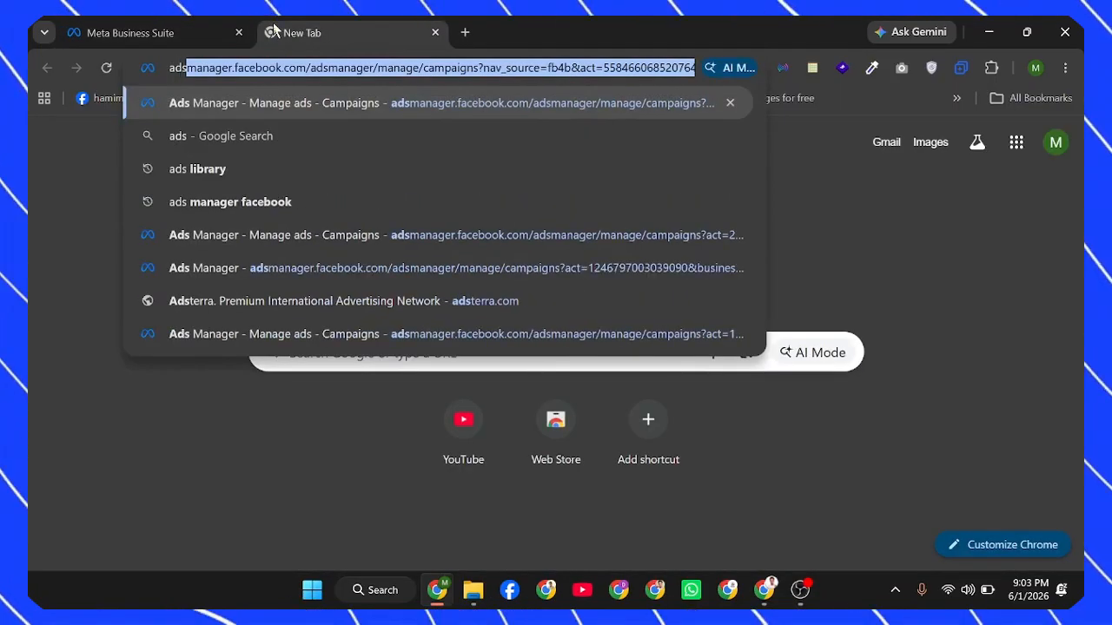
{"action": "key", "text": "Return"}
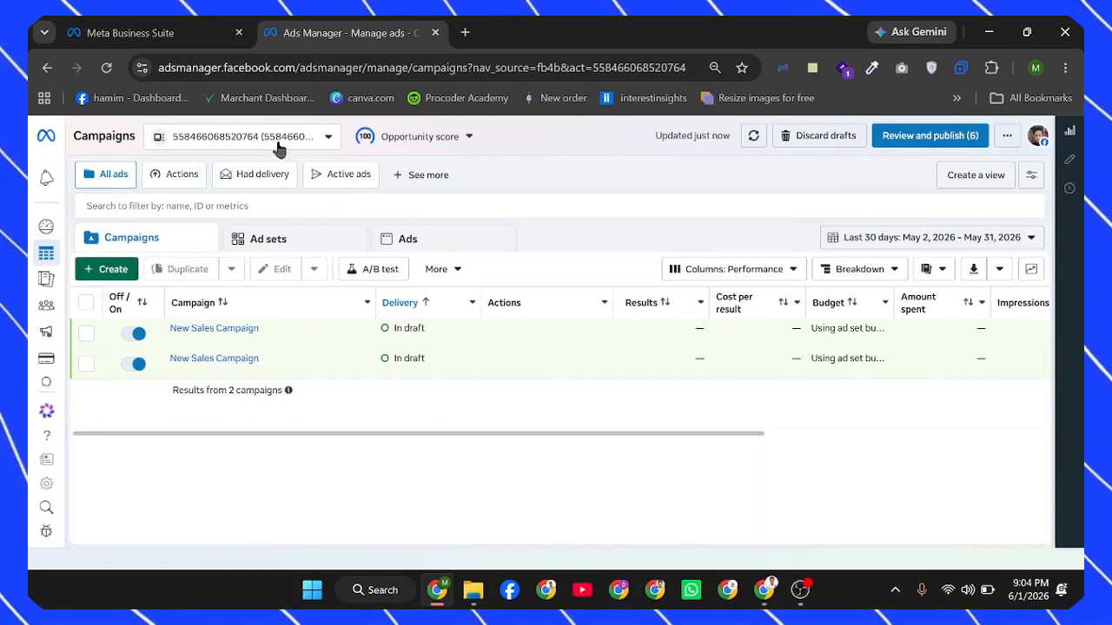
Switch Ads Manager to the Hilsha Veli ad account in the Growth By Hamim business portfolio.
{"action": "left_click", "coordinate": [278, 149]}
{"action": "scroll", "coordinate": [227, 260], "scroll_direction": "up", "scroll_amount": 5}
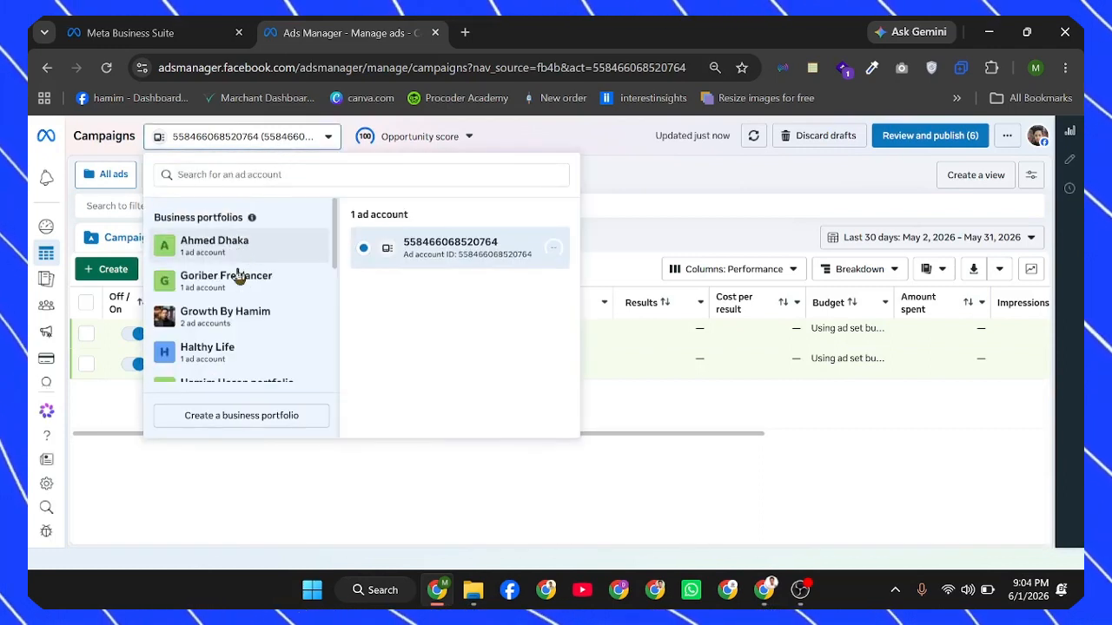
{"action": "left_click", "coordinate": [263, 323]}
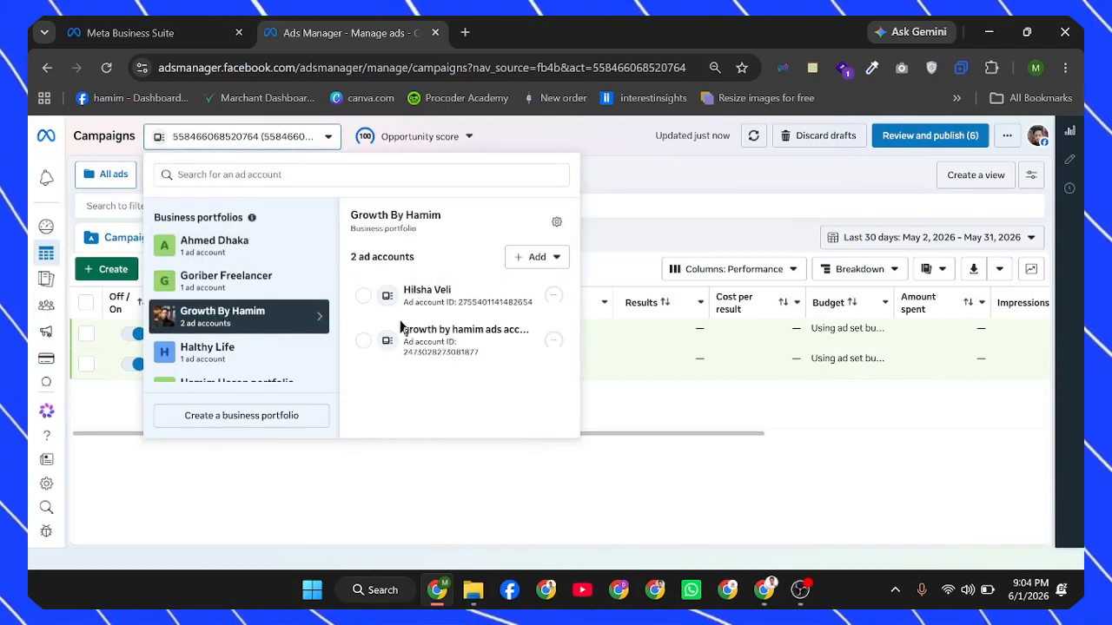
{"action": "left_click", "coordinate": [421, 300]}
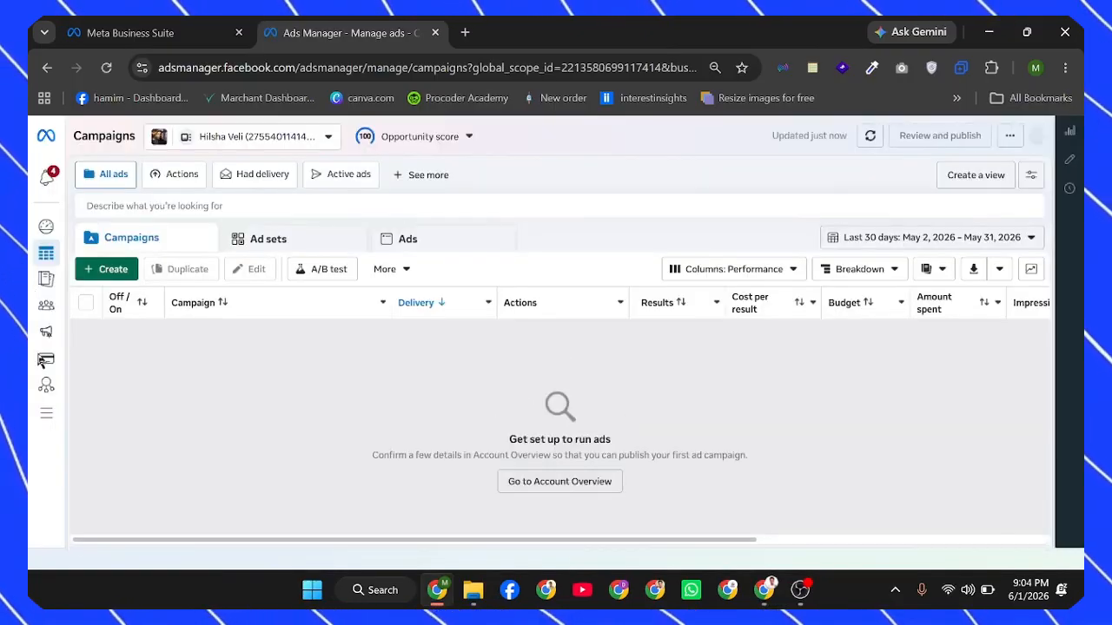
Duplicate the Ads Manager tab and return to the original one.
{"action": "mouse_move", "coordinate": [52, 347]}
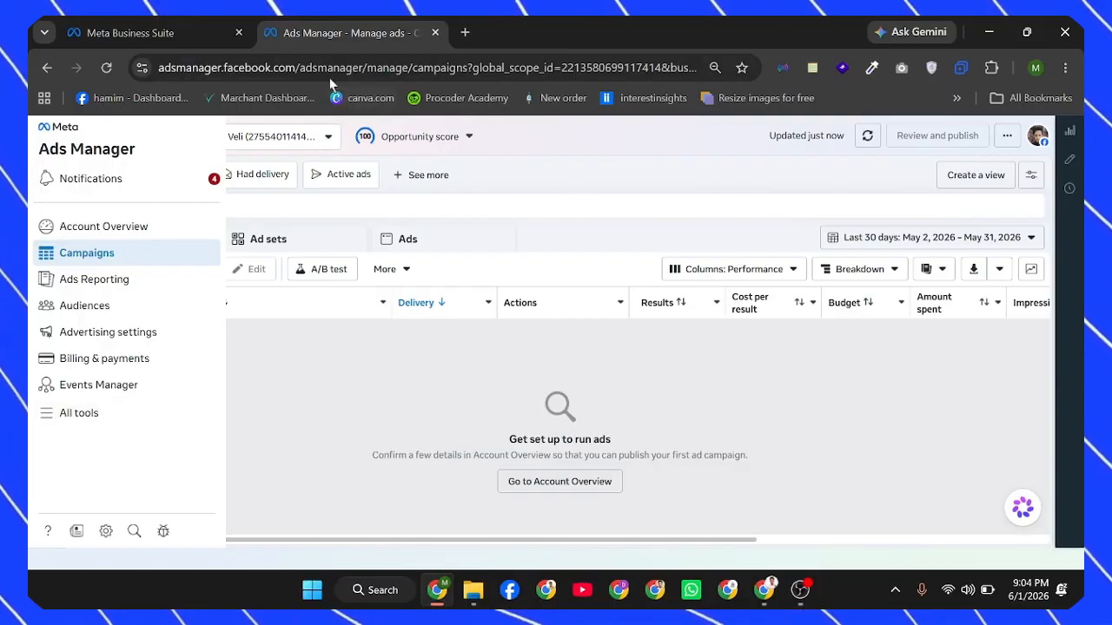
{"action": "right_click", "coordinate": [332, 45]}
{"action": "left_click", "coordinate": [337, 197]}
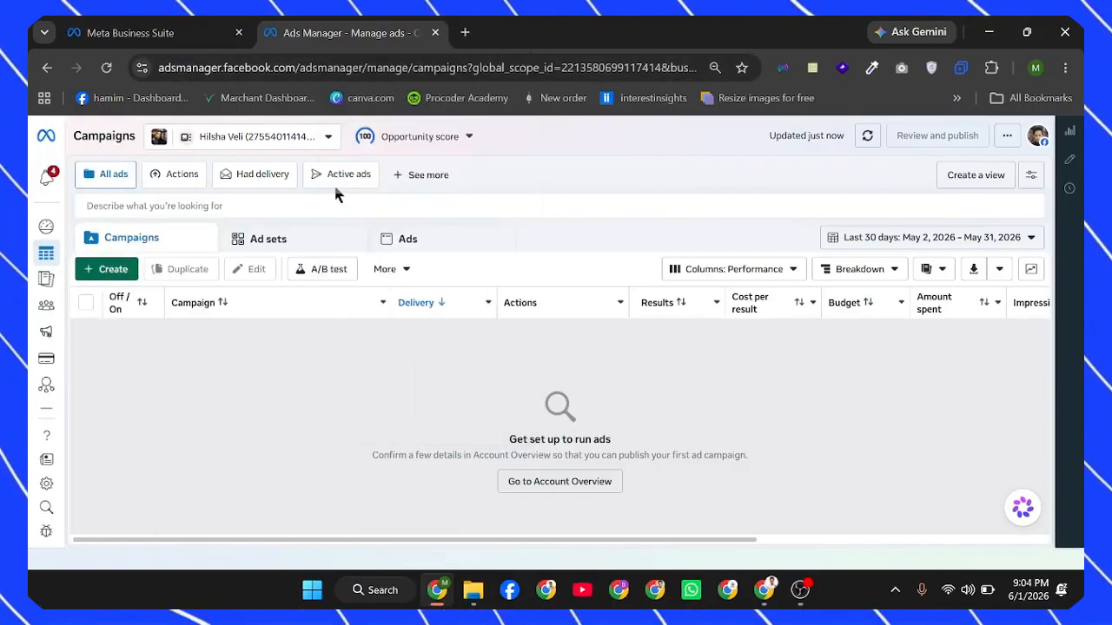
{"action": "left_click", "coordinate": [330, 31]}
Open Events Manager from Ads Manager and continue with the requested Facebook account switch.
{"action": "mouse_move", "coordinate": [48, 286]}
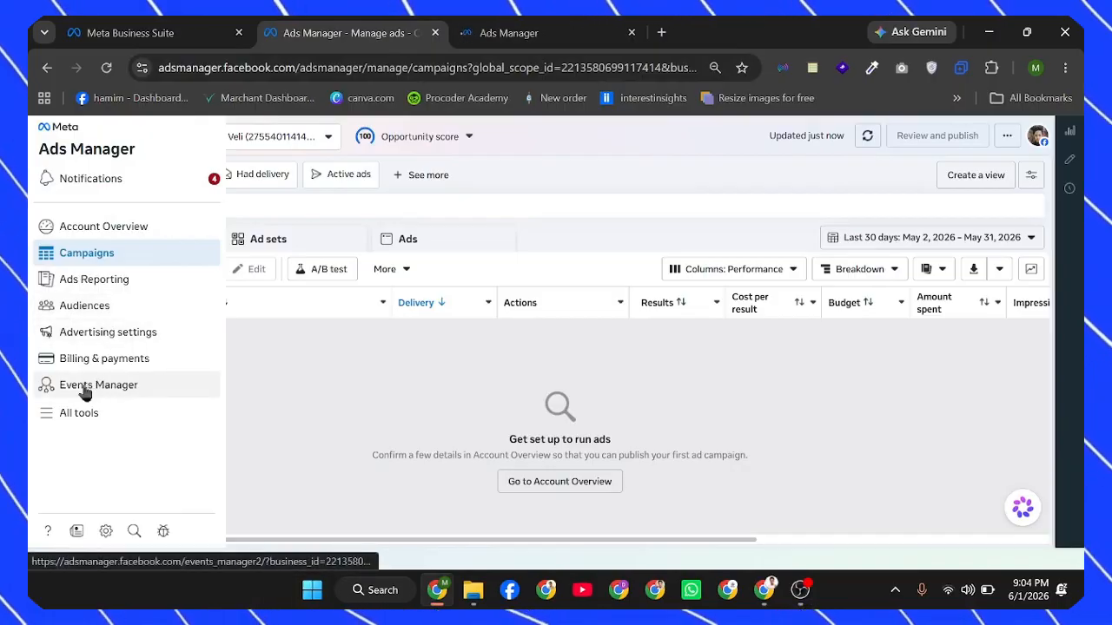
{"action": "left_click", "coordinate": [257, 174]}
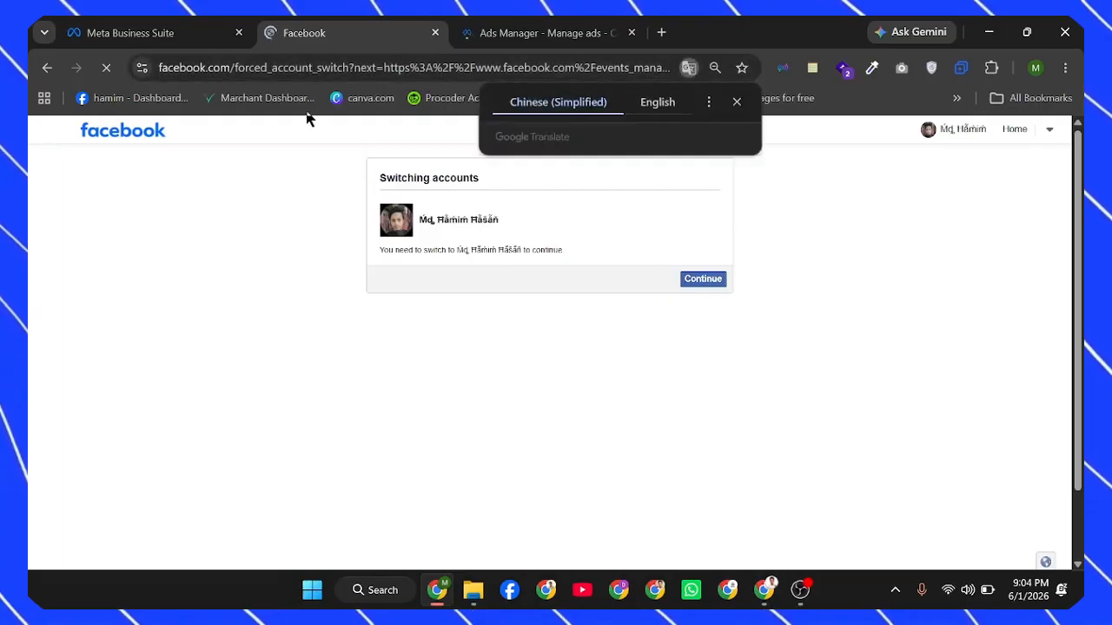
{"action": "left_click", "coordinate": [706, 279]}
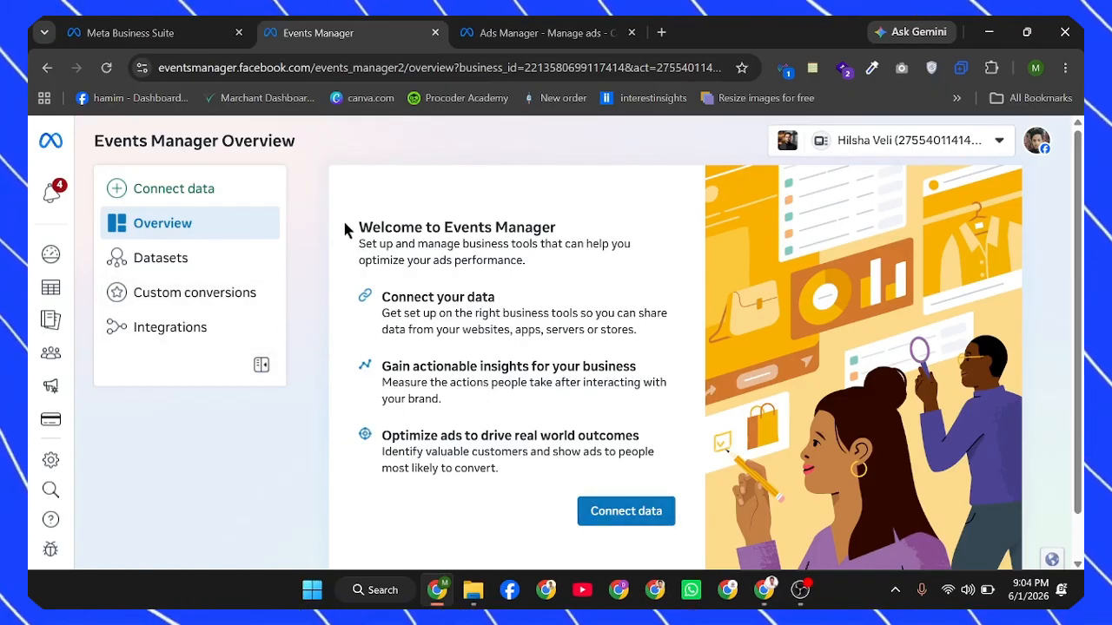
Examine the Events Manager welcome heading and the source types offered for connecting new data.
{"action": "left_click_drag", "start_coordinate": [343, 222], "coordinate": [599, 235]}
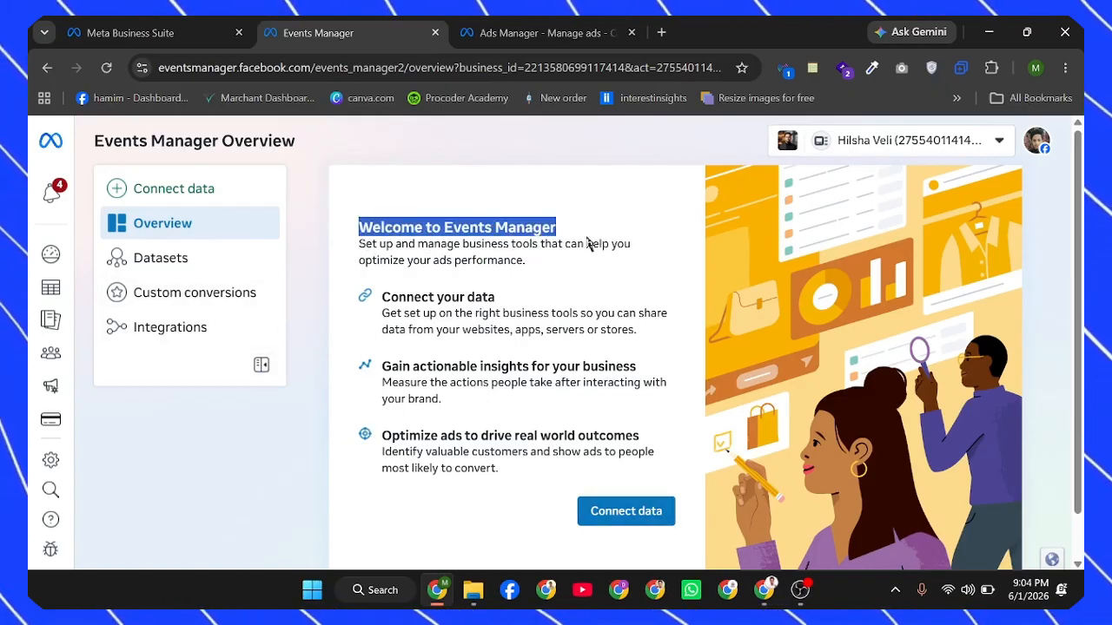
{"action": "left_click", "coordinate": [199, 201]}
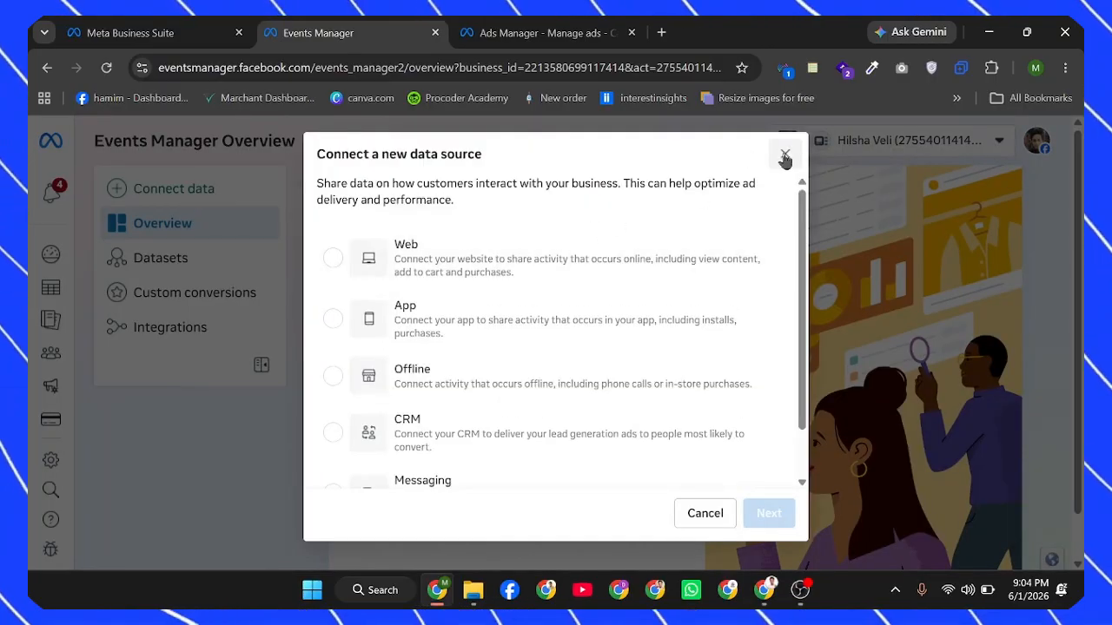
{"action": "left_click", "coordinate": [785, 155]}
Switch to the Ads Manager tab and open Business settings from the full list of tools.
{"action": "left_click", "coordinate": [463, 31]}
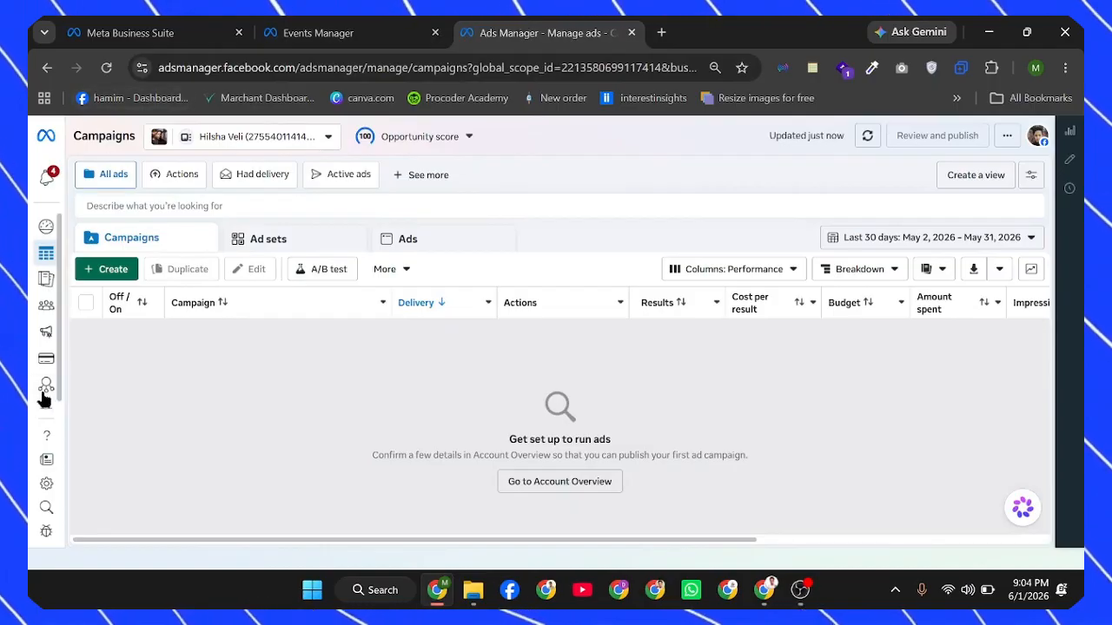
{"action": "mouse_move", "coordinate": [41, 387]}
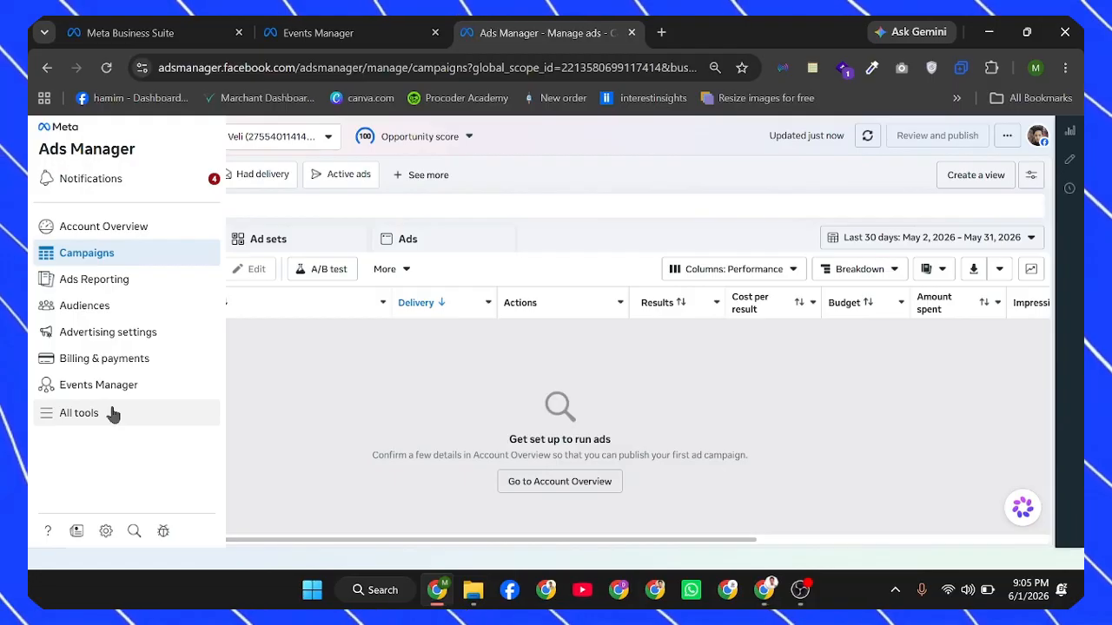
{"action": "left_click", "coordinate": [98, 420]}
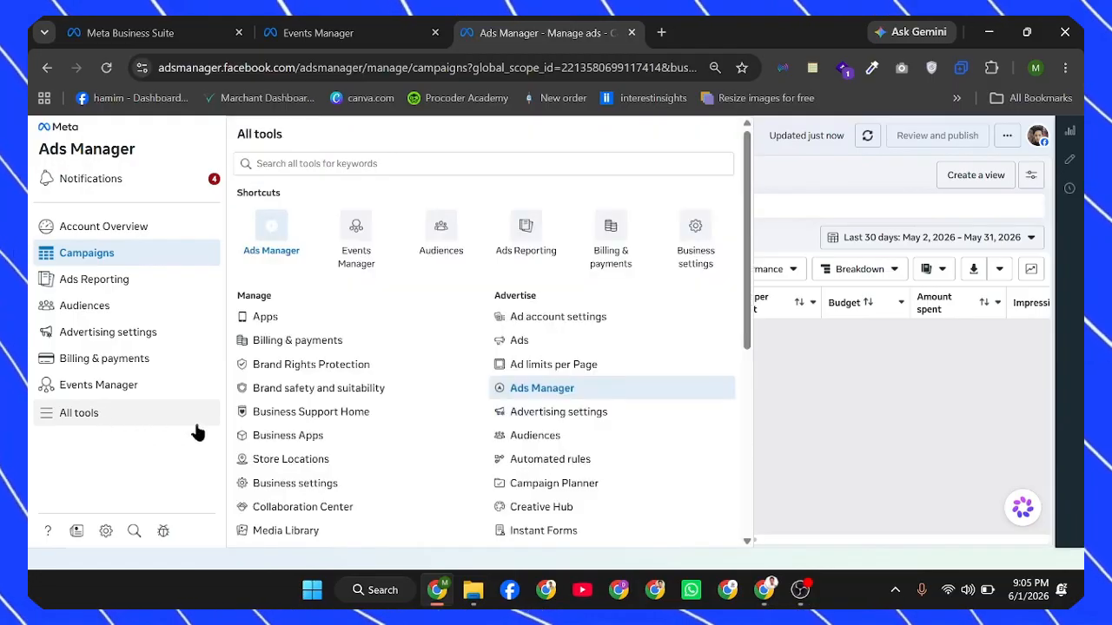
{"action": "left_click", "coordinate": [306, 489]}
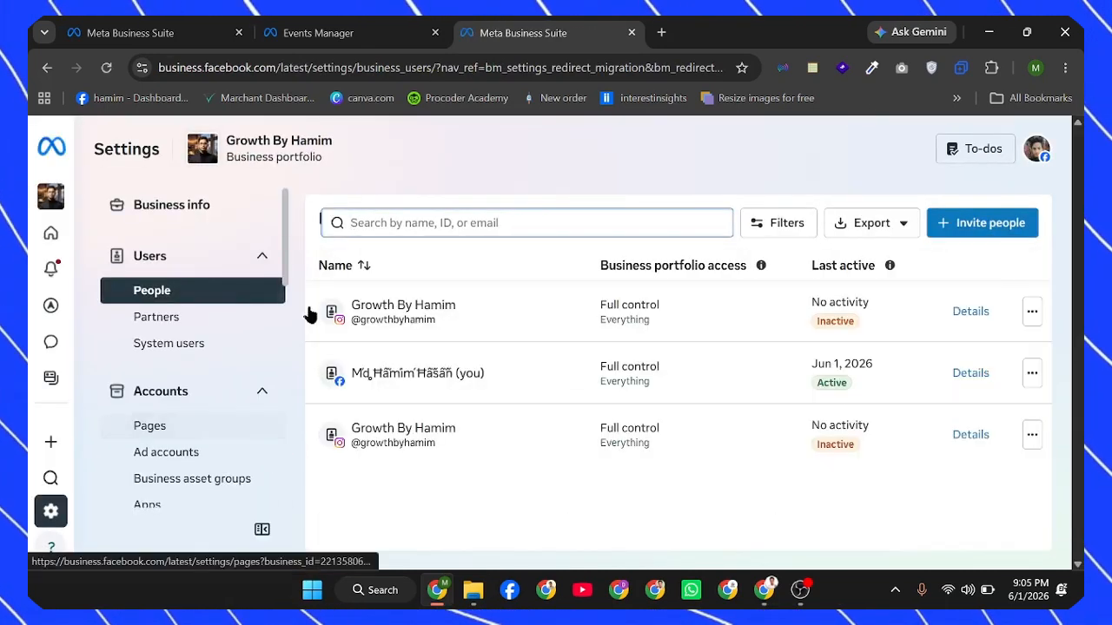
Expand Data Sources in the Growth By Hamim settings and open Datasets & pixels.
{"action": "left_click_drag", "start_coordinate": [290, 243], "coordinate": [295, 301]}
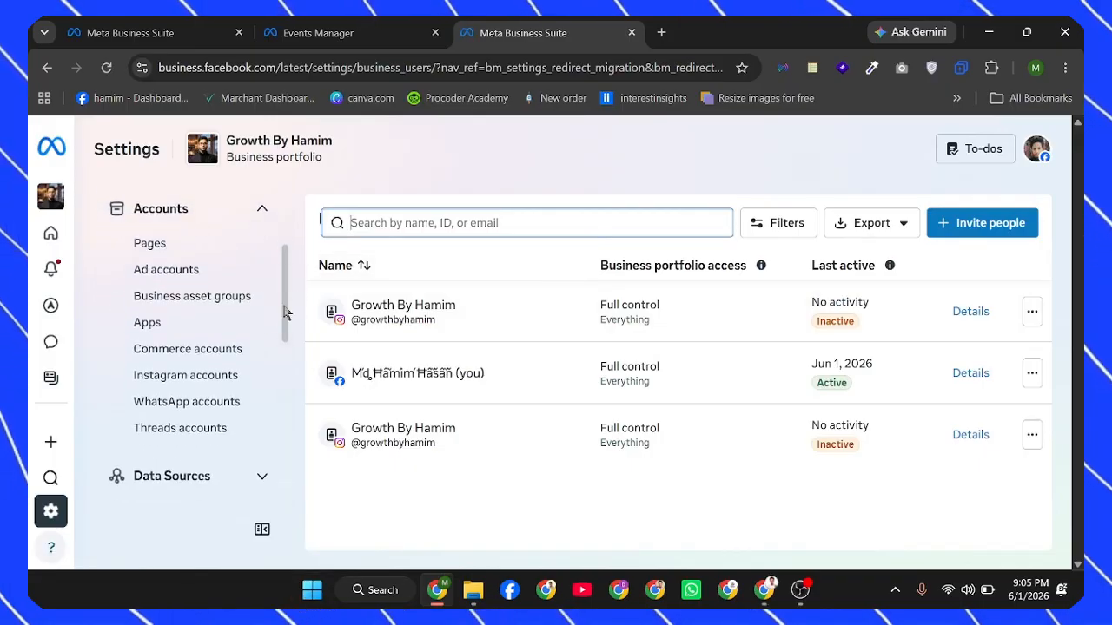
{"action": "left_click", "coordinate": [202, 480]}
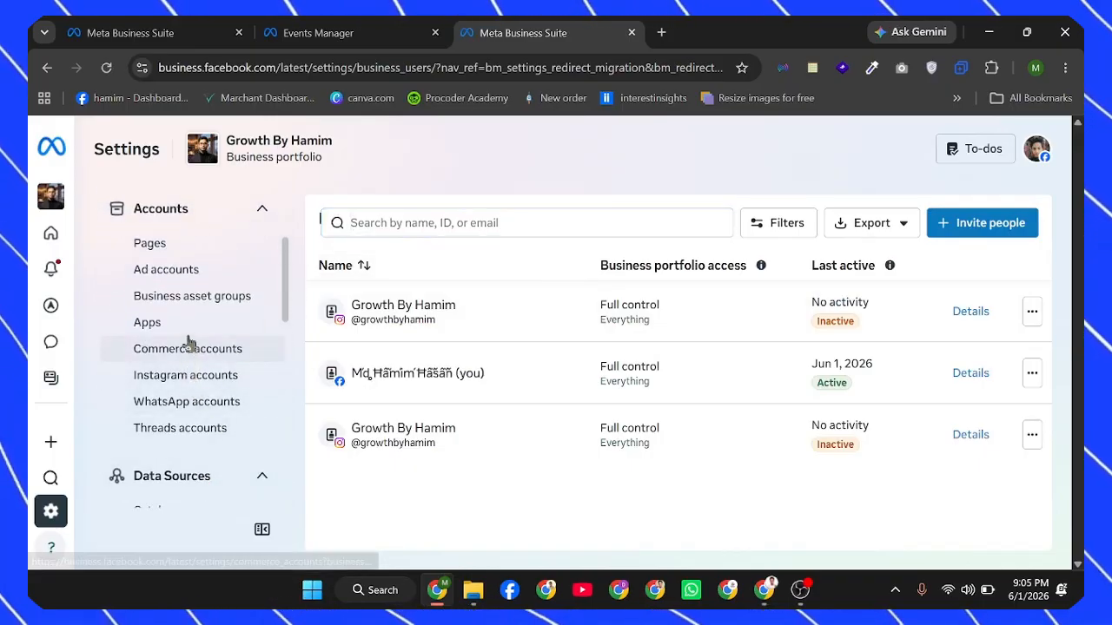
{"action": "scroll", "coordinate": [188, 339], "scroll_direction": "down", "scroll_amount": 3}
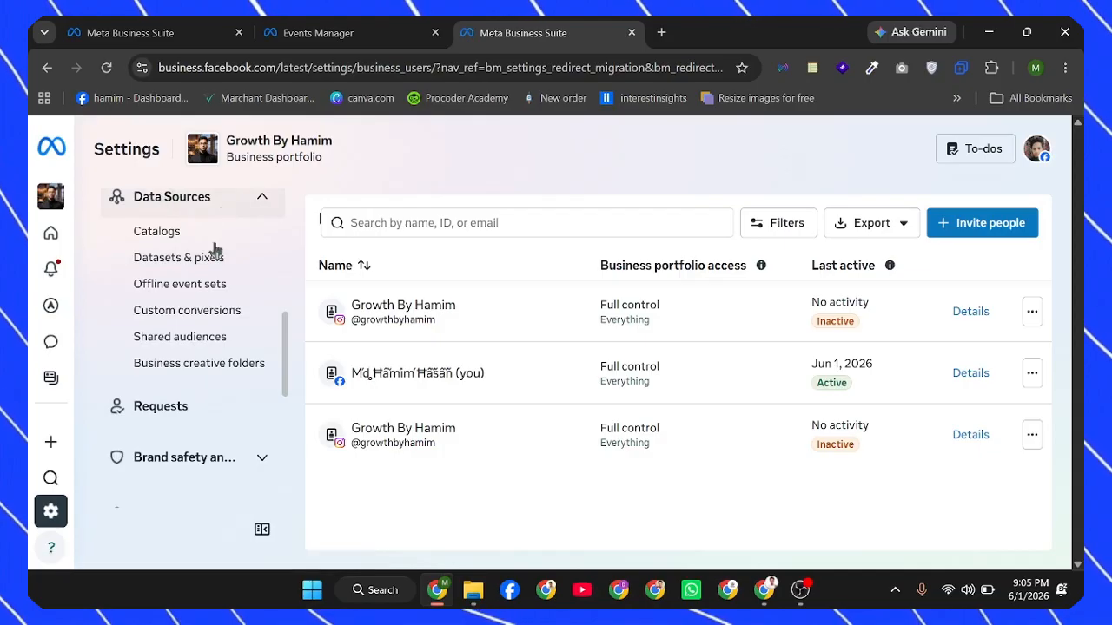
{"action": "left_click", "coordinate": [166, 258]}
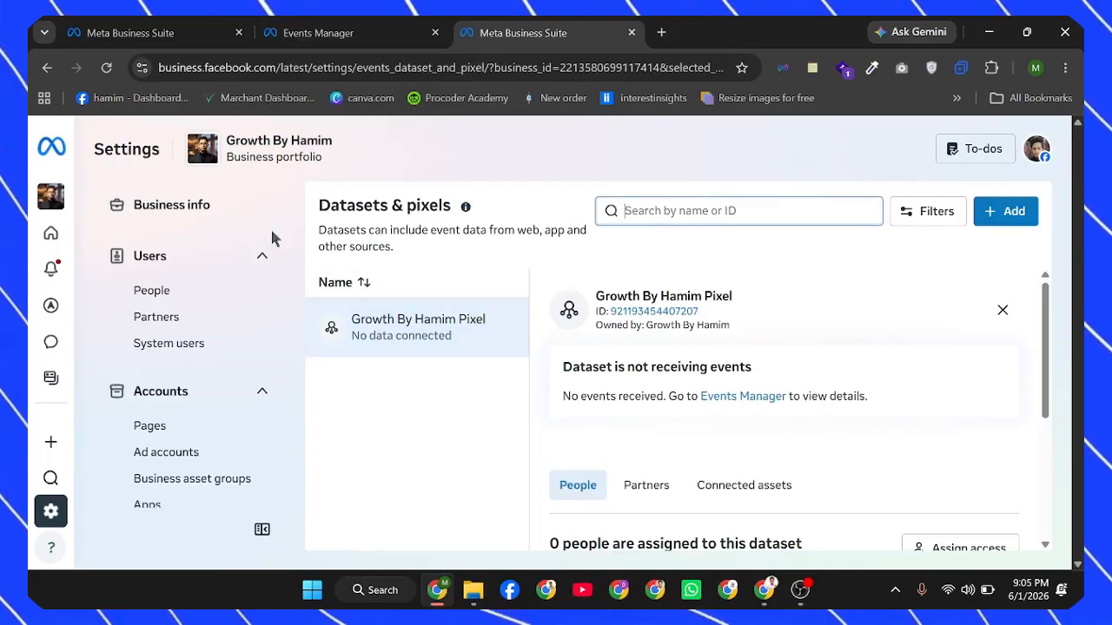
Close the Events Manager tab and return to the Datasets & pixels settings.
{"action": "left_click", "coordinate": [330, 32]}
{"action": "left_click", "coordinate": [521, 32]}
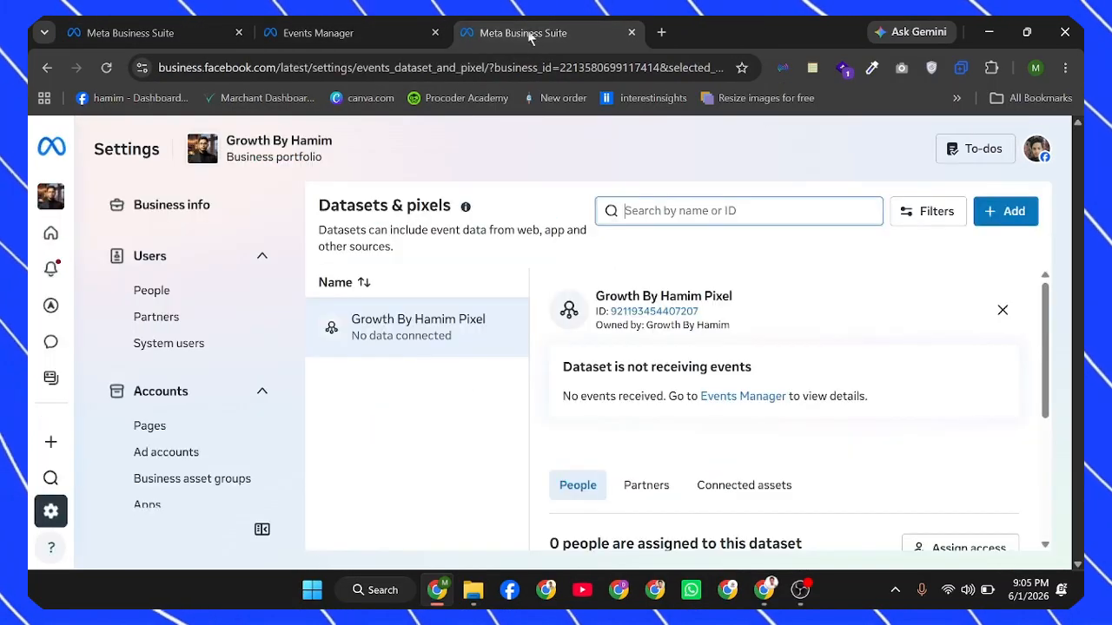
{"action": "left_click", "coordinate": [361, 32]}
{"action": "left_click", "coordinate": [426, 33]}
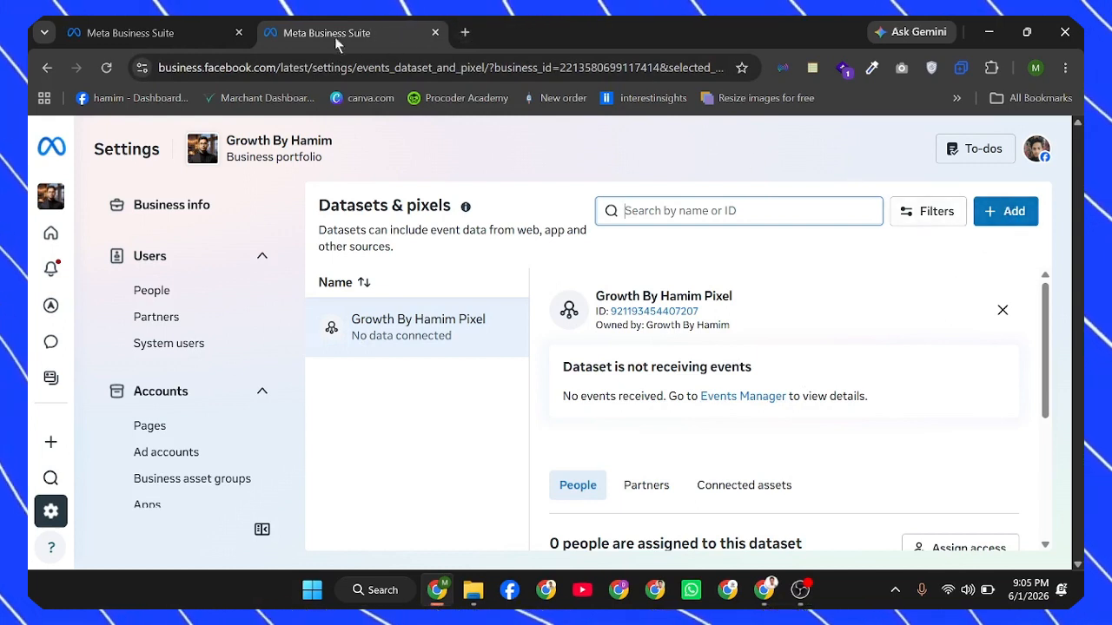
Create a new dataset named Hilsha Veli, leaving the optional categories unselected.
{"action": "left_click", "coordinate": [996, 220]}
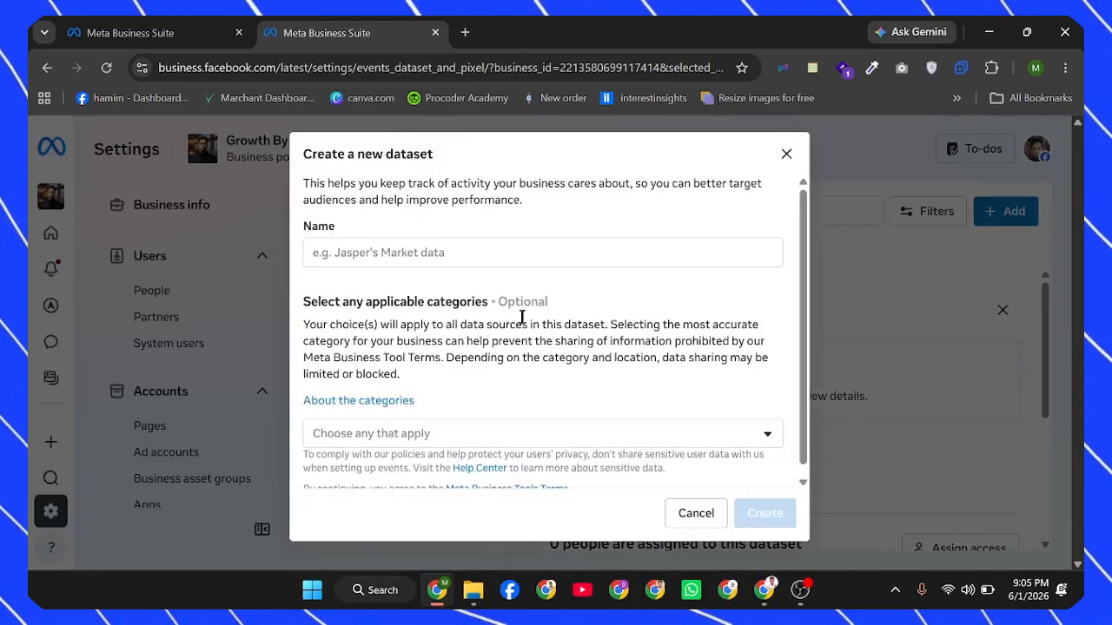
{"action": "left_click", "coordinate": [377, 250]}
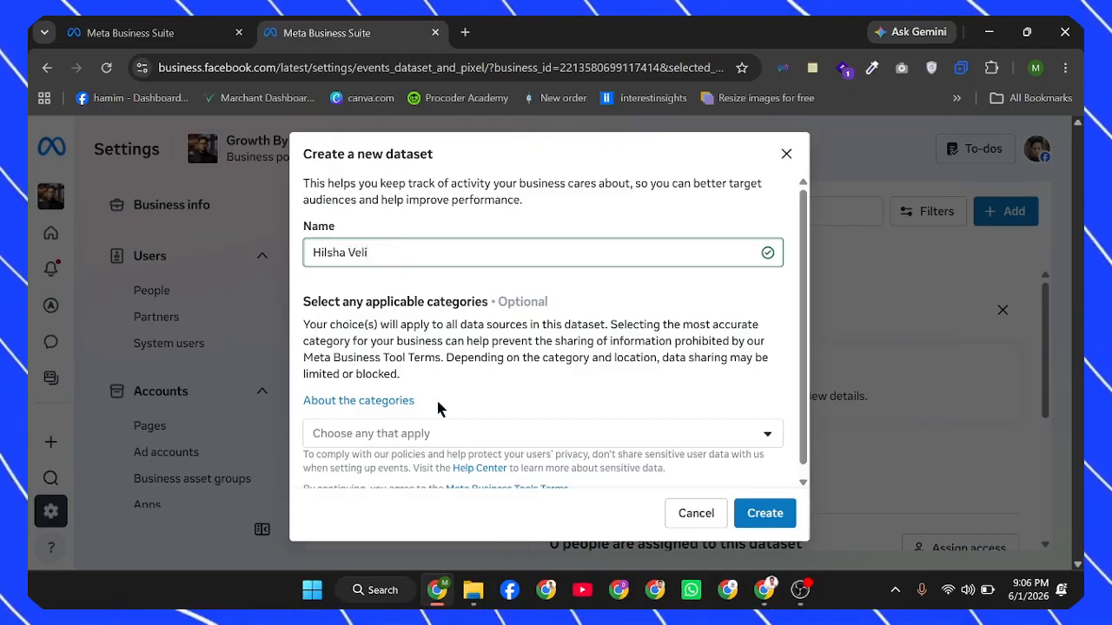
{"action": "left_click", "coordinate": [451, 434]}
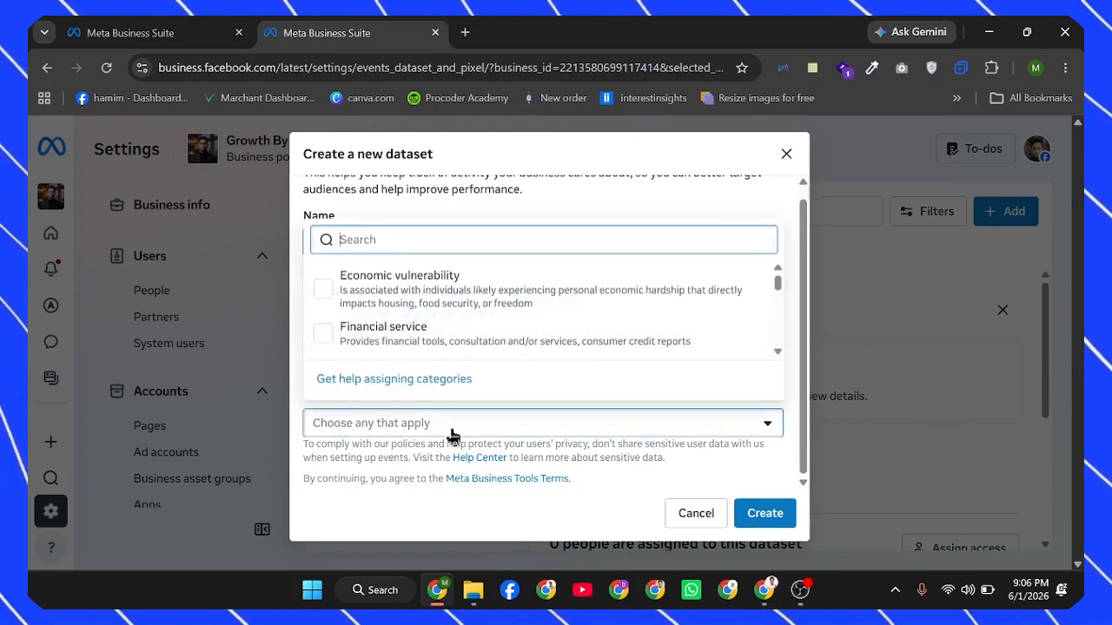
{"action": "left_click", "coordinate": [446, 504]}
{"action": "left_click", "coordinate": [750, 513]}
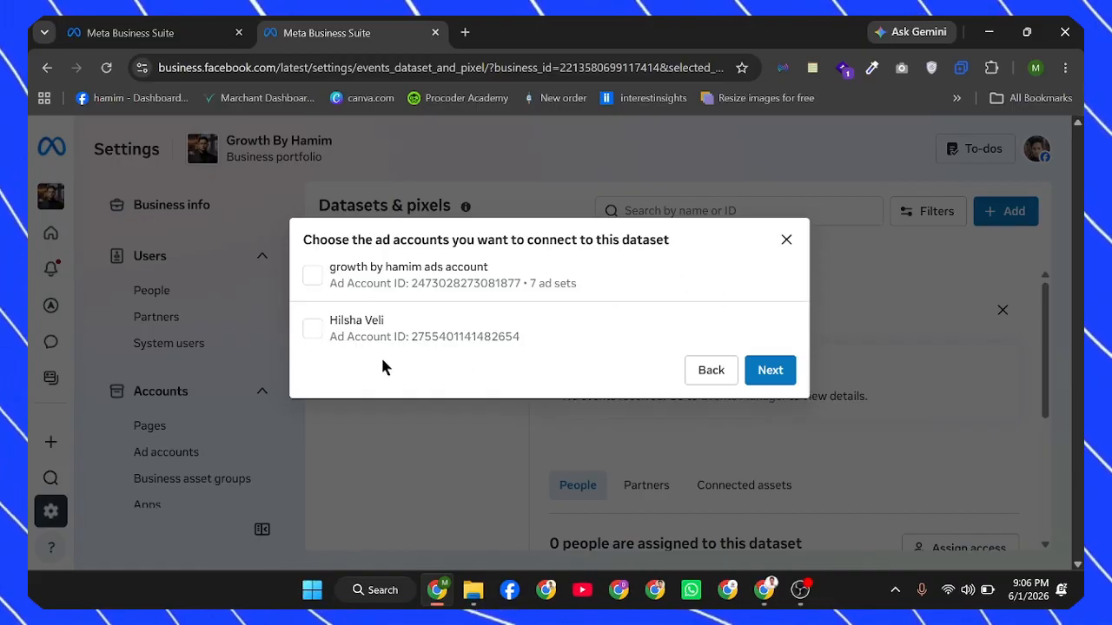
Finish the dataset setup with no ad account connected and dismiss the closing dialog.
{"action": "left_click", "coordinate": [313, 329]}
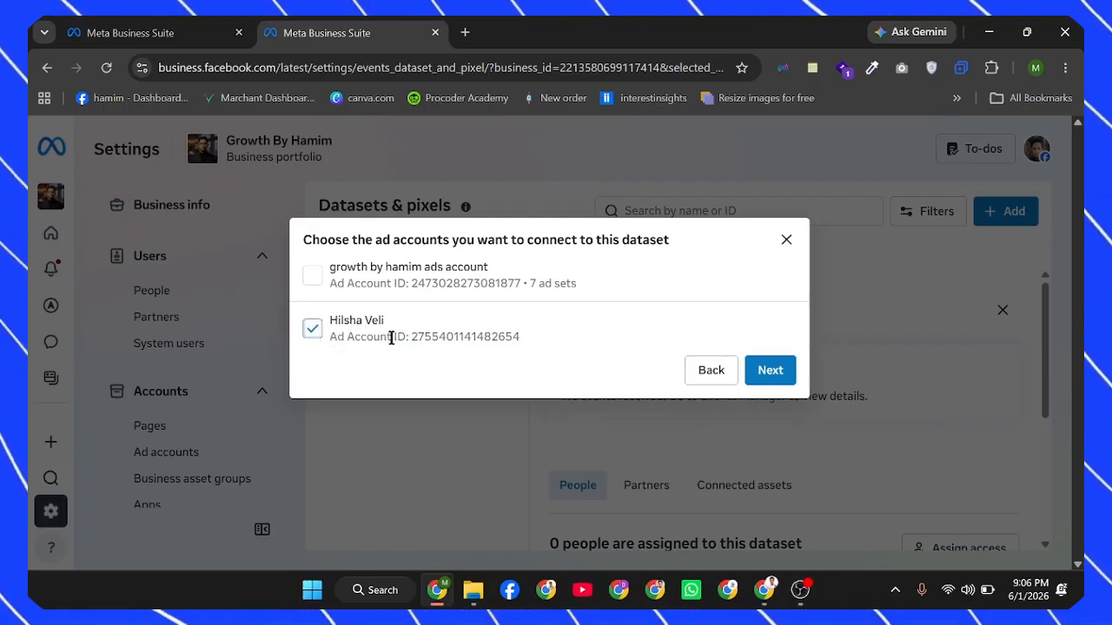
{"action": "left_click", "coordinate": [313, 329]}
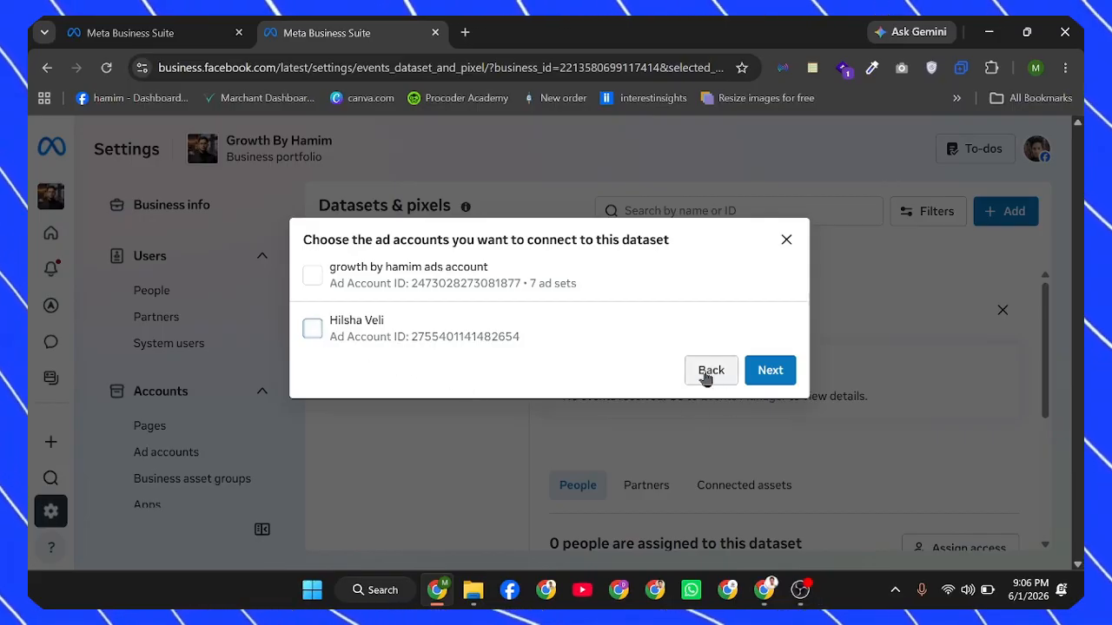
{"action": "left_click", "coordinate": [769, 374]}
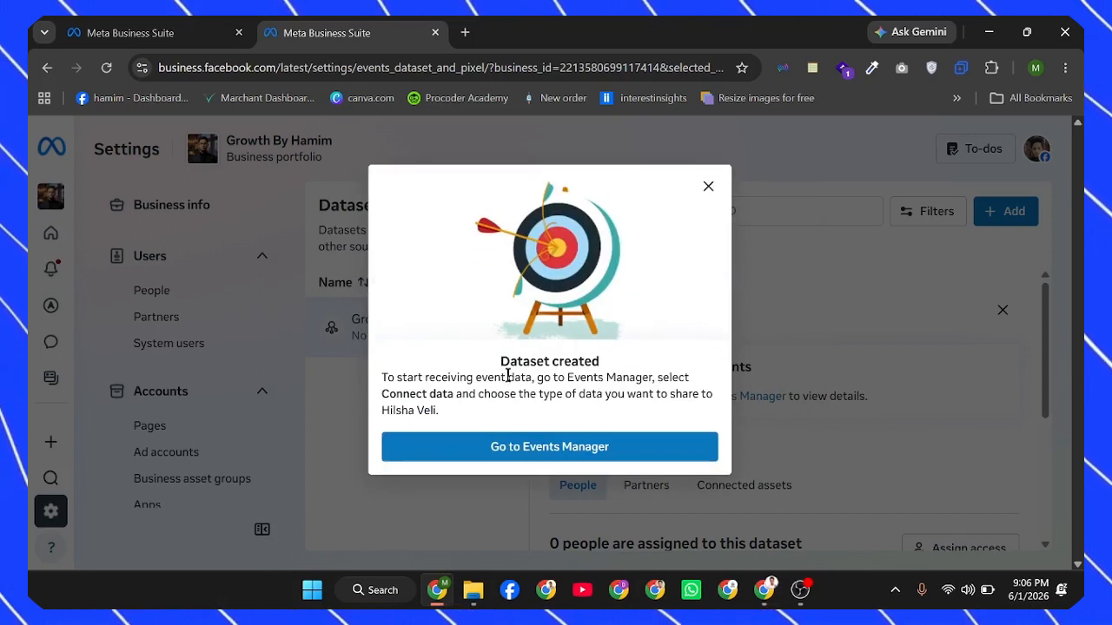
{"action": "left_click_drag", "start_coordinate": [501, 362], "coordinate": [606, 361]}
{"action": "left_click", "coordinate": [708, 189]}
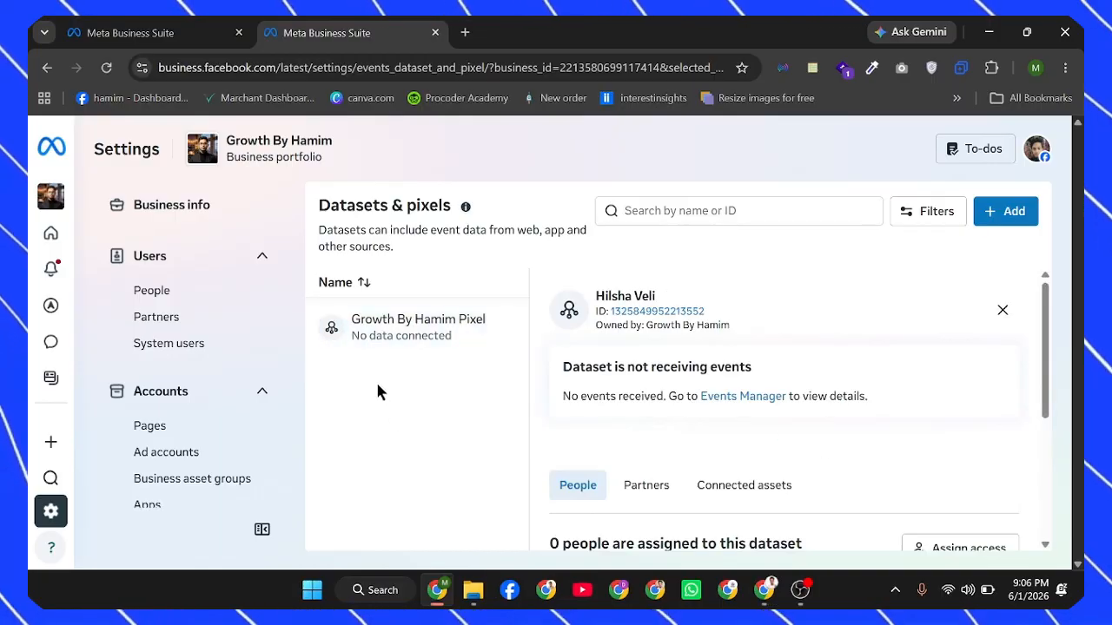
Reload the Datasets & pixels page in both Business Suite tabs and return to the second tab.
{"action": "scroll", "coordinate": [538, 341], "scroll_direction": "down", "scroll_amount": 3}
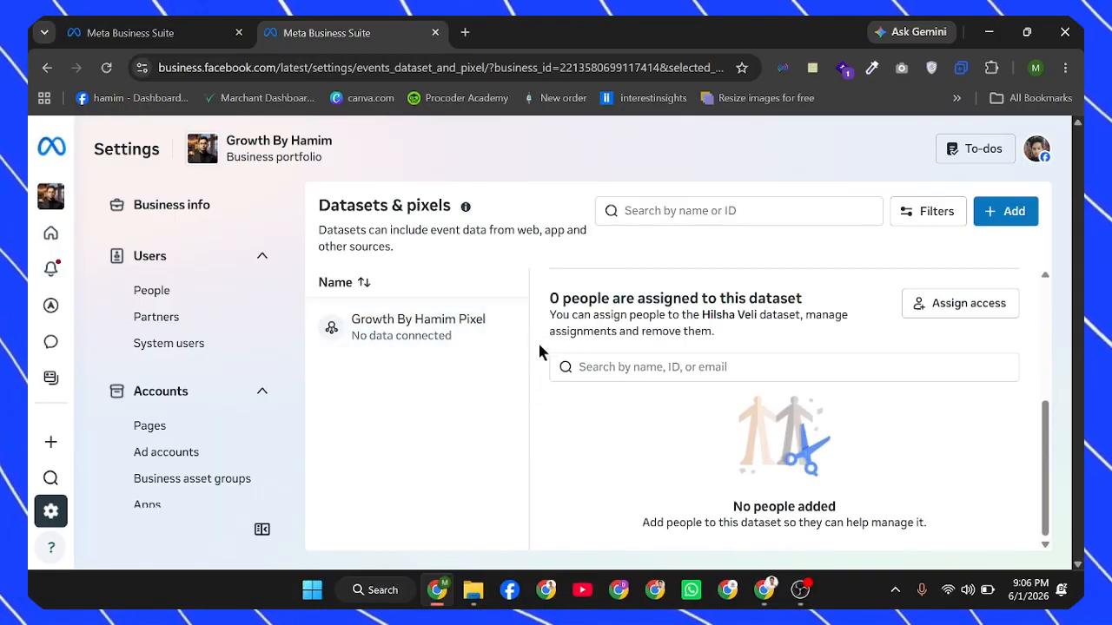
{"action": "scroll", "coordinate": [537, 340], "scroll_direction": "up", "scroll_amount": 3}
{"action": "left_click", "coordinate": [107, 67]}
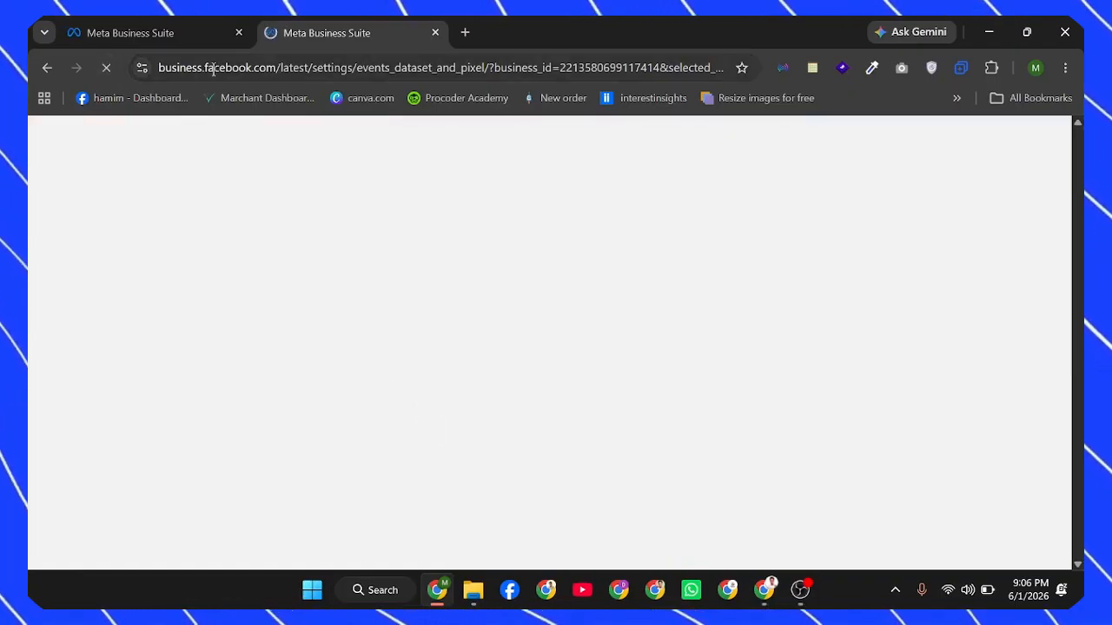
{"action": "left_click", "coordinate": [160, 28]}
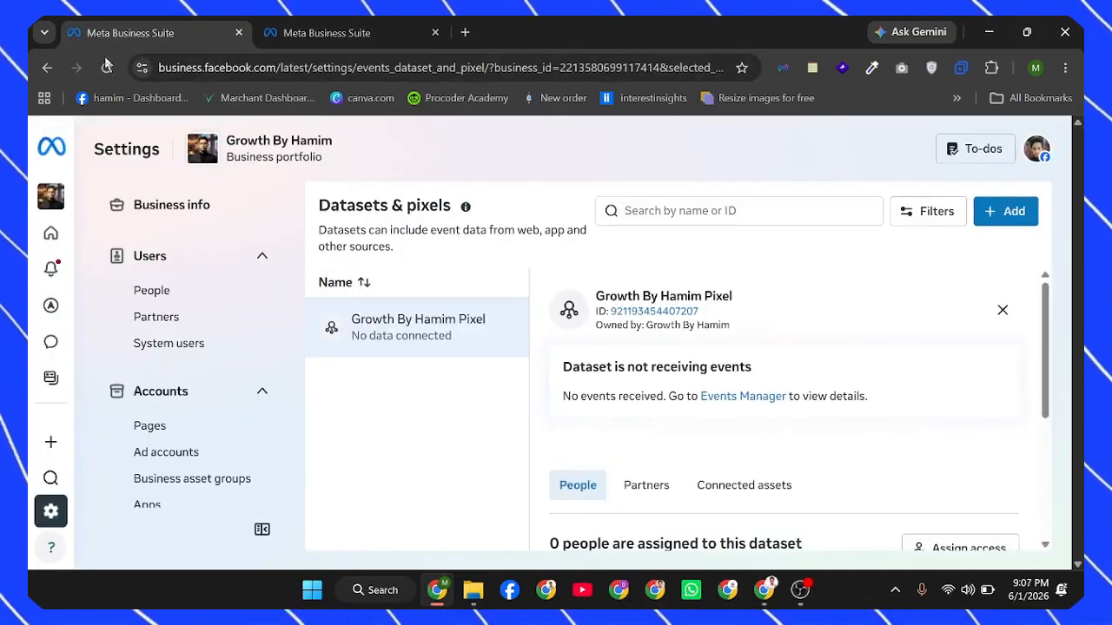
{"action": "left_click", "coordinate": [312, 32]}
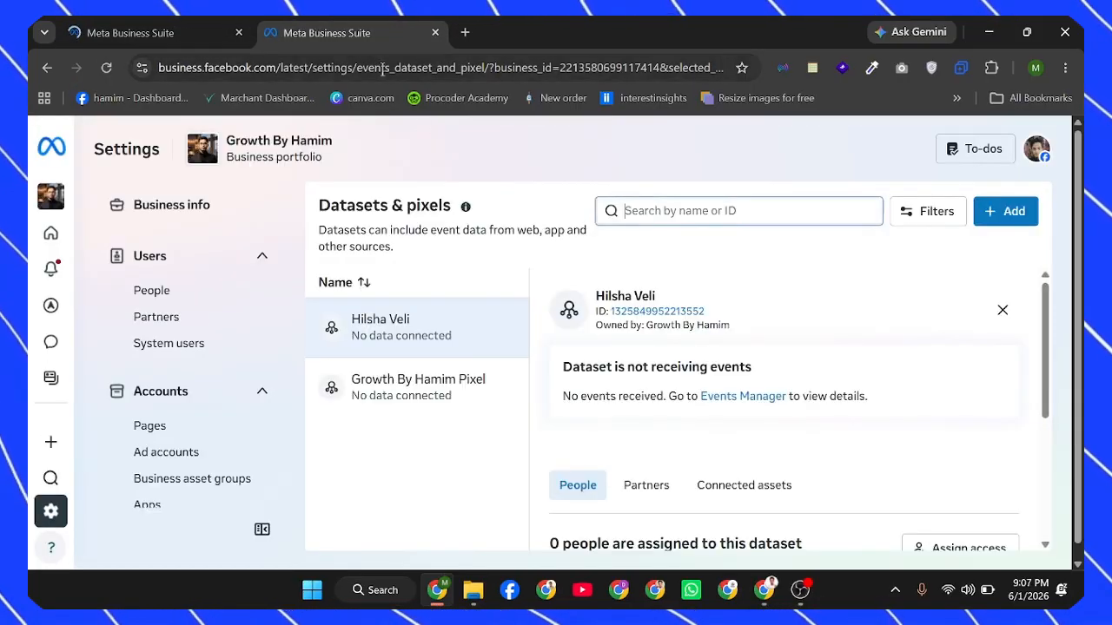
Check the Hilsha Veli and Growth By Hamim Pixel entries in the dataset lists of both tabs.
{"action": "left_click", "coordinate": [506, 319]}
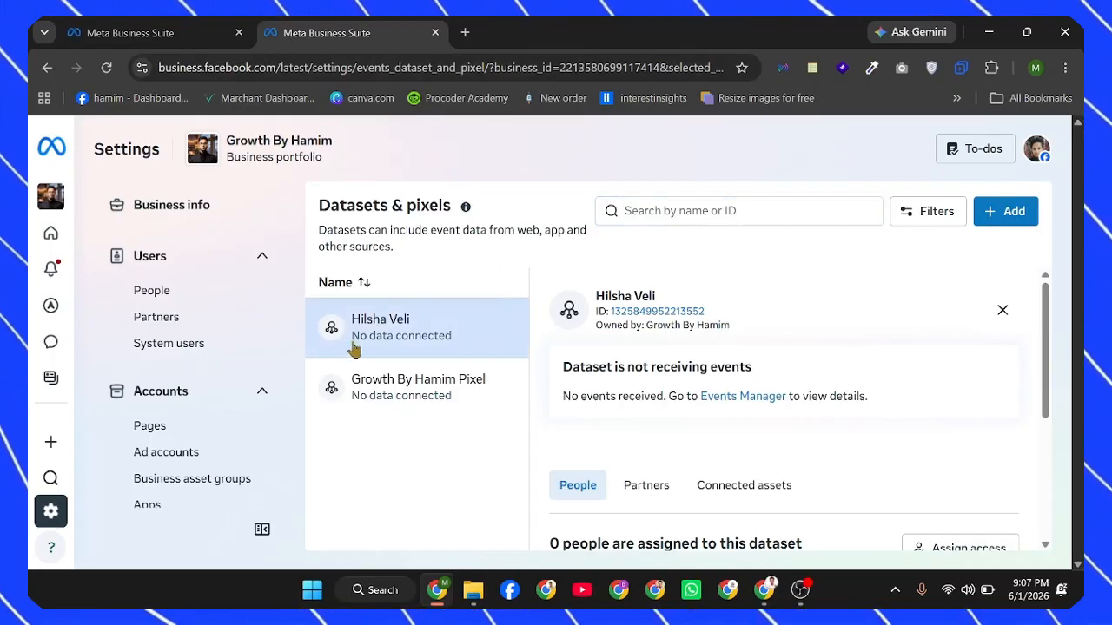
{"action": "left_click_drag", "start_coordinate": [351, 339], "coordinate": [501, 524]}
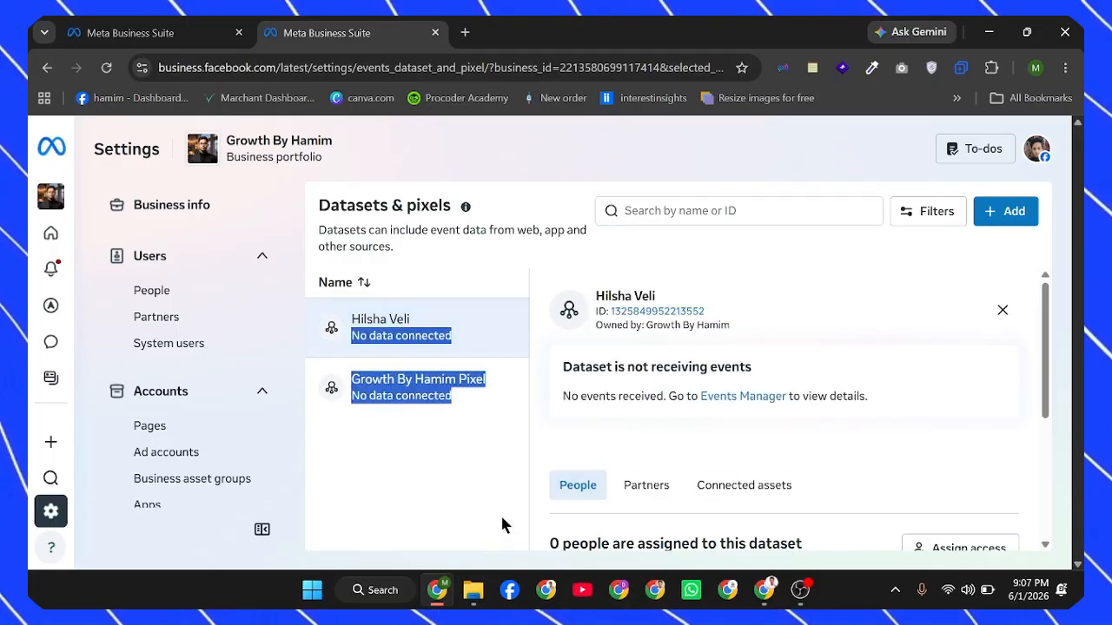
{"action": "left_click", "coordinate": [433, 441]}
{"action": "left_click", "coordinate": [401, 387]}
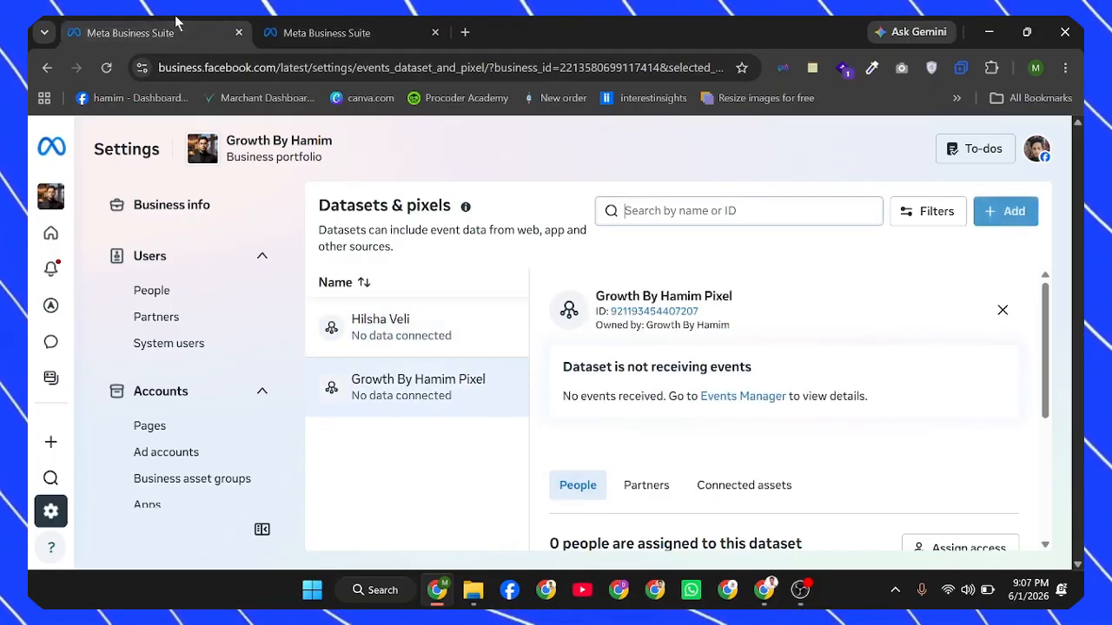
{"action": "left_click", "coordinate": [270, 35]}
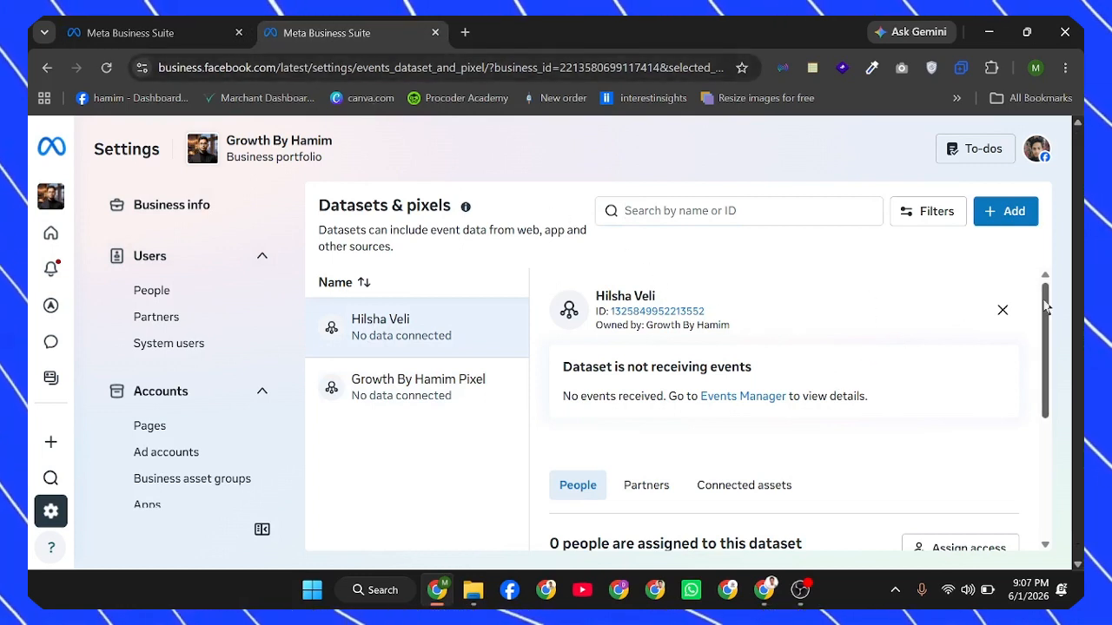
Open the Hilsha Veli dataset in Events Manager from its details in Datasets & pixels.
{"action": "scroll", "coordinate": [1044, 319], "scroll_direction": "down", "scroll_amount": 1}
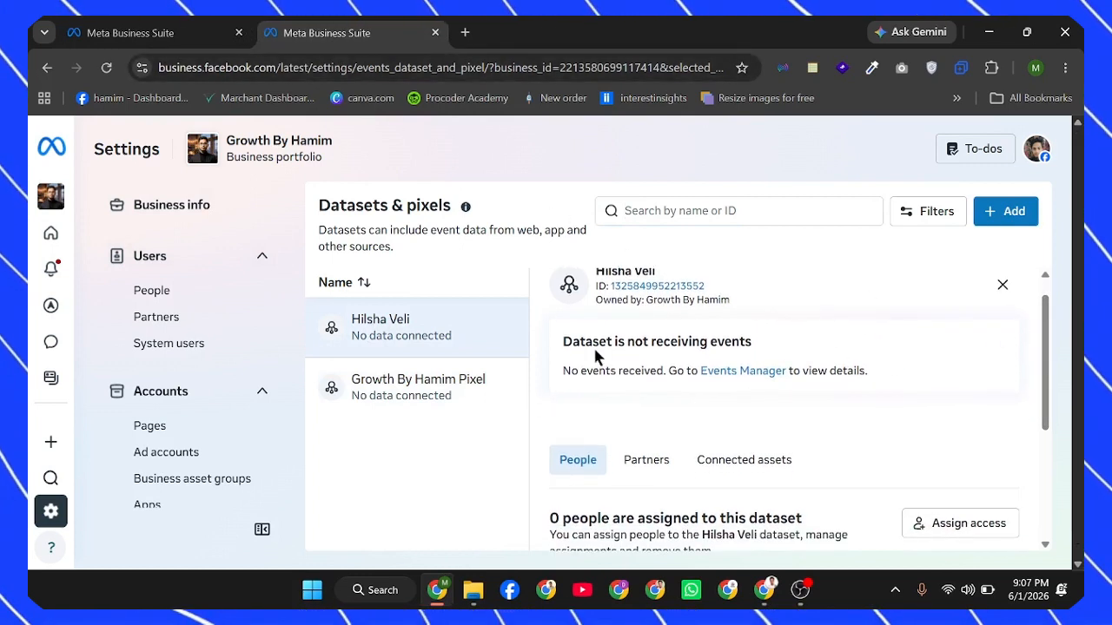
{"action": "right_click", "coordinate": [745, 373]}
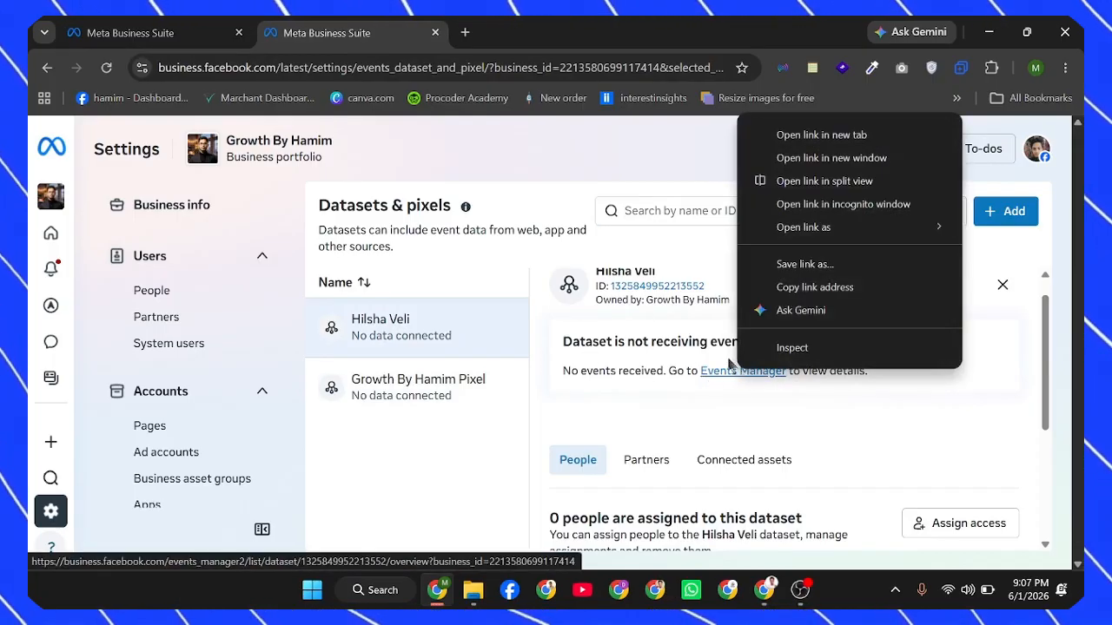
{"action": "left_click", "coordinate": [682, 438]}
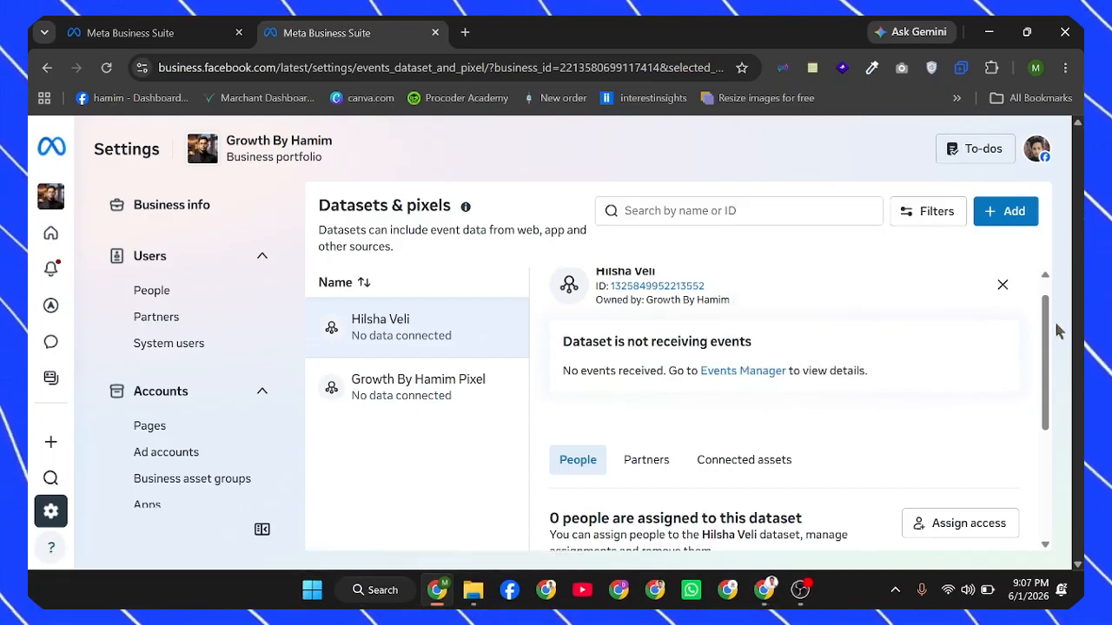
{"action": "left_click", "coordinate": [727, 373]}
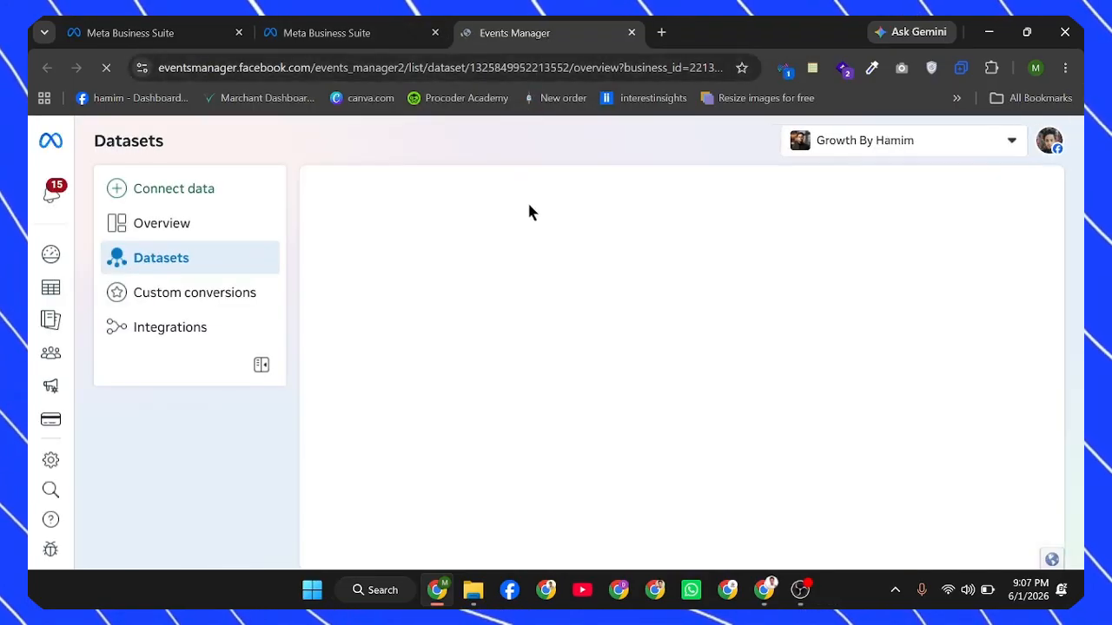
Review the source types for connecting new data, then the setup options in the Hilsha Veli dataset's overview.
{"action": "left_click", "coordinate": [208, 195]}
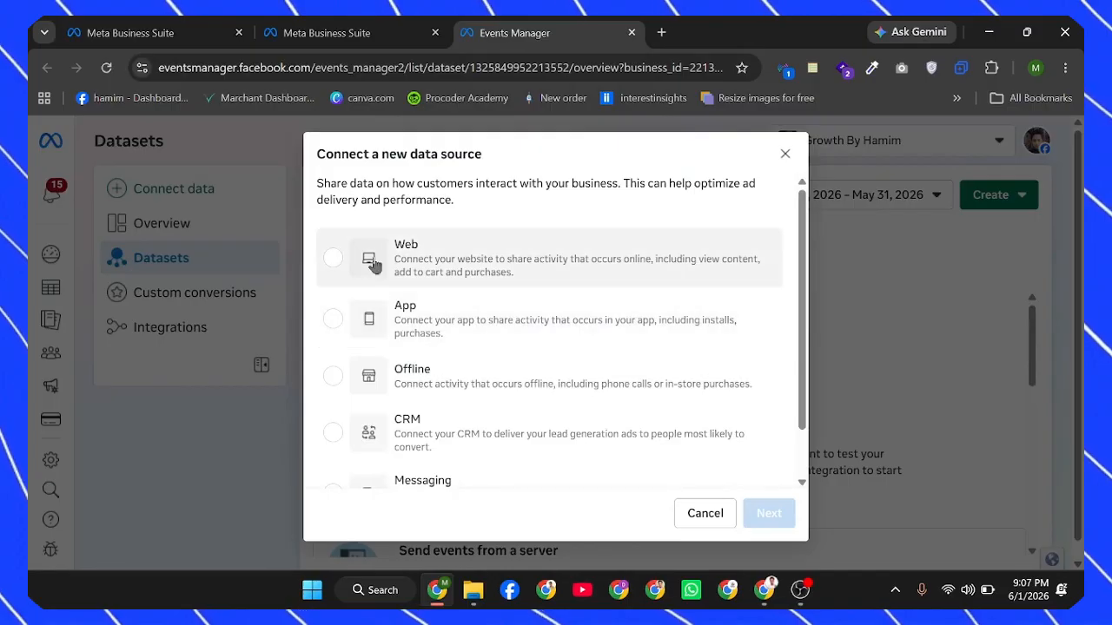
{"action": "left_click", "coordinate": [787, 153]}
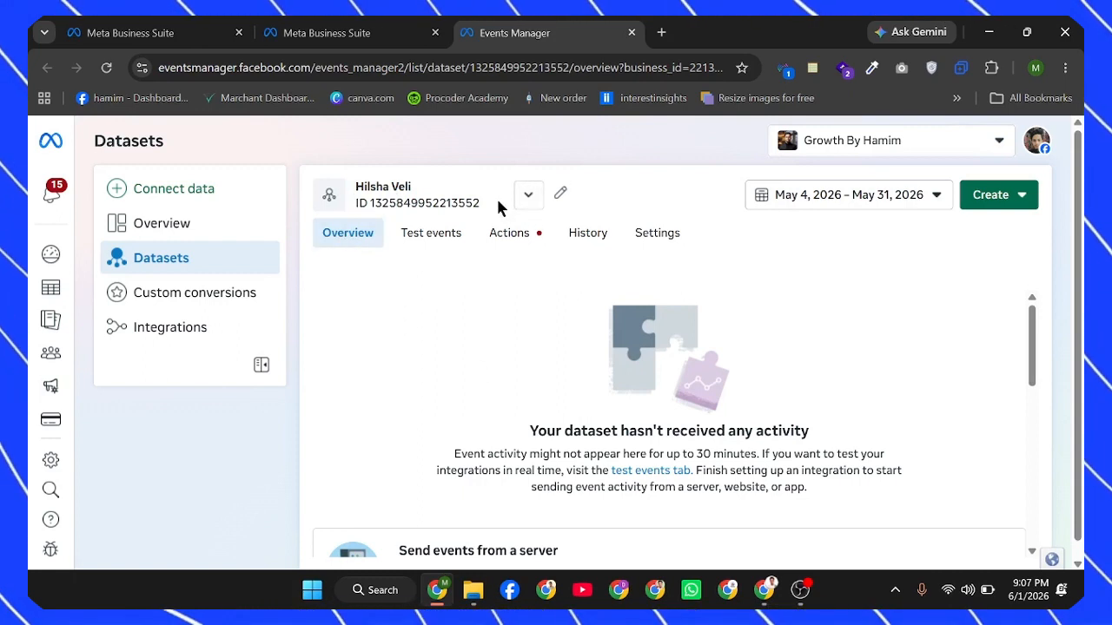
{"action": "scroll", "coordinate": [521, 365], "scroll_direction": "down", "scroll_amount": 6}
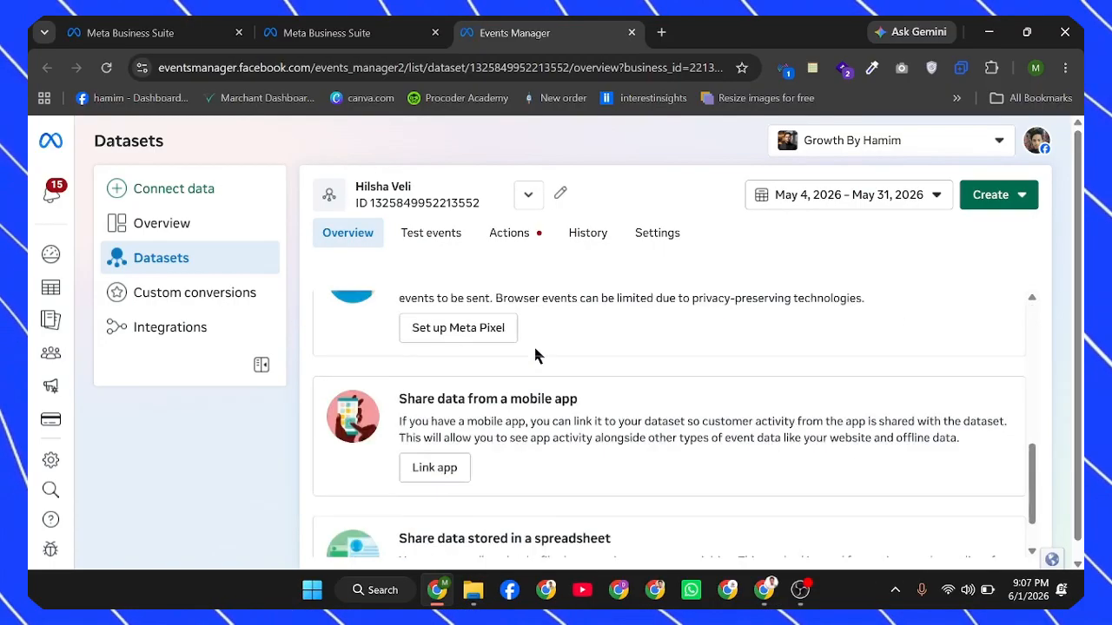
{"action": "scroll", "coordinate": [525, 365], "scroll_direction": "up", "scroll_amount": 3}
{"action": "scroll", "coordinate": [513, 365], "scroll_direction": "up", "scroll_amount": 3}
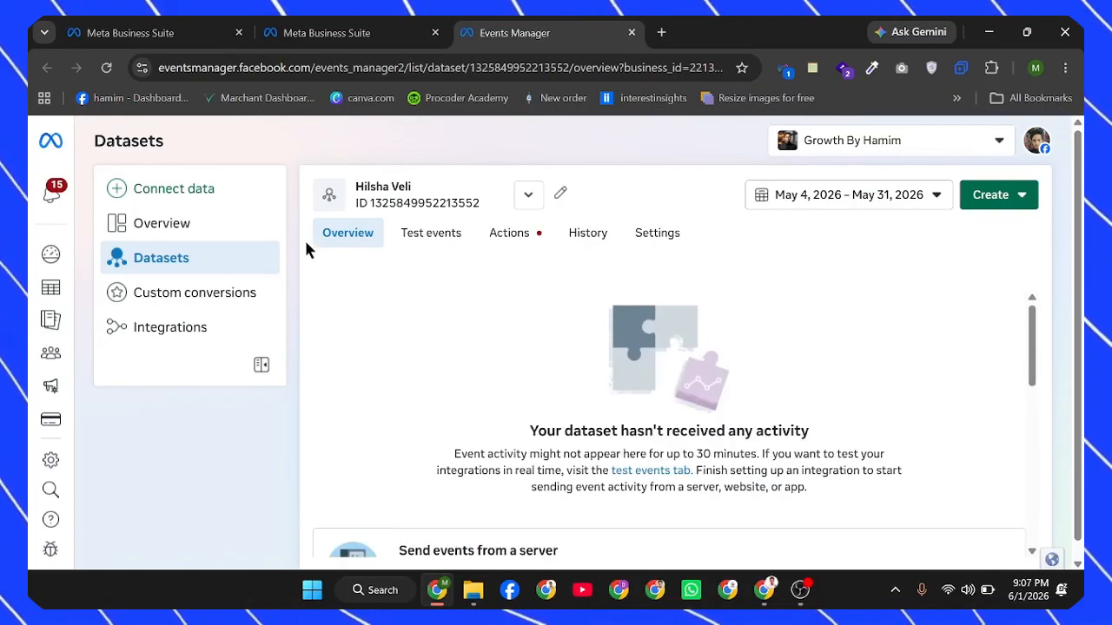
View the Hilsha Veli dataset's Test events, Settings and Actions pages, then return to its Overview.
{"action": "left_click", "coordinate": [420, 241]}
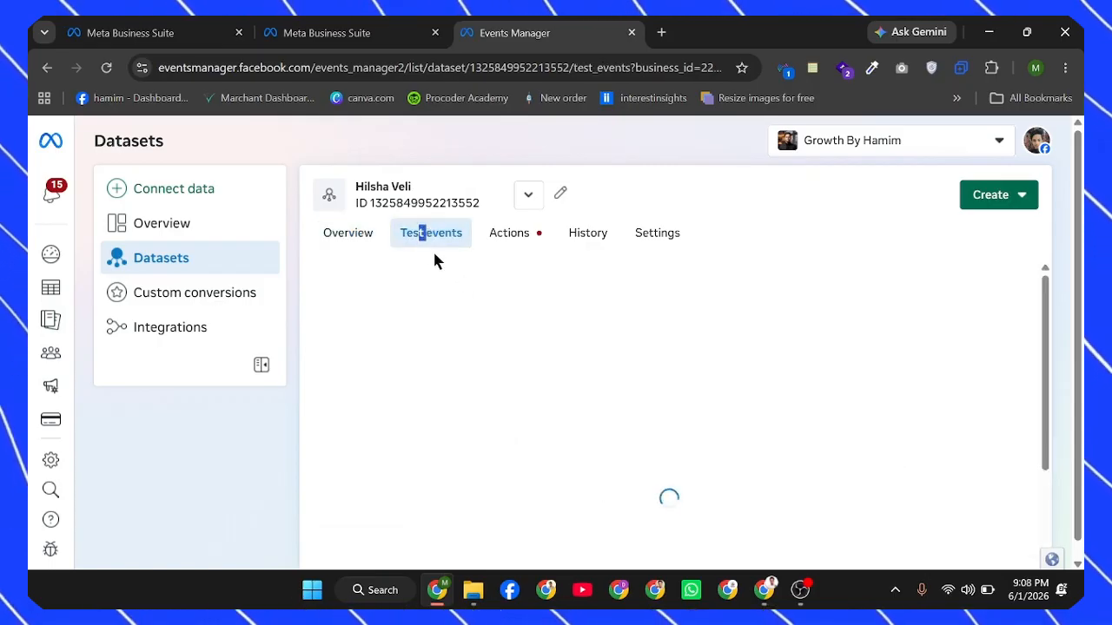
{"action": "left_click", "coordinate": [654, 237]}
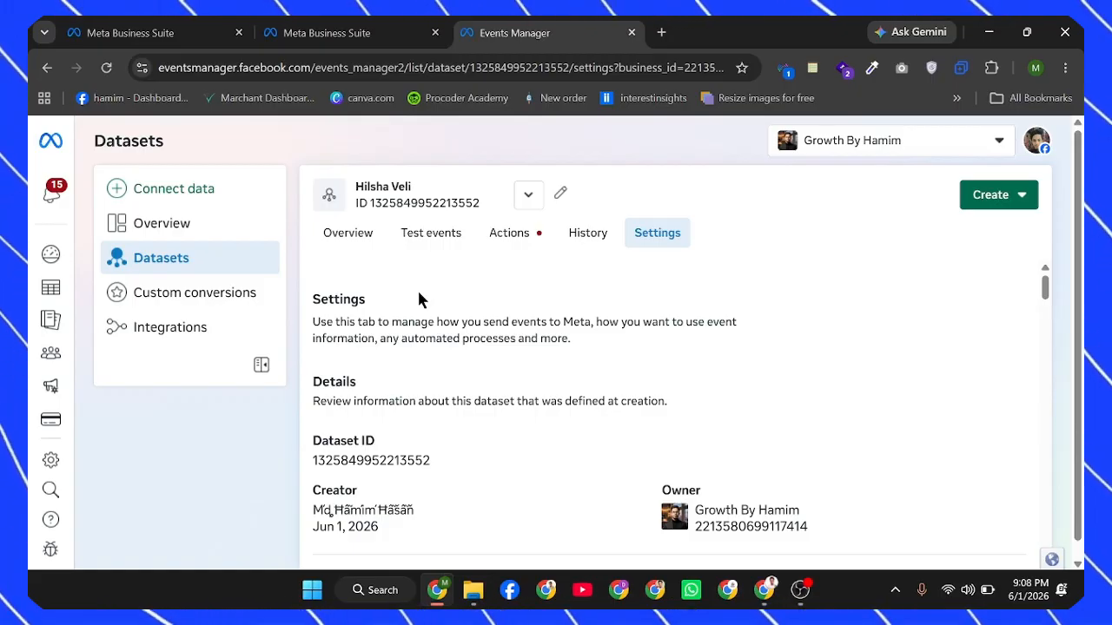
{"action": "left_click", "coordinate": [538, 242]}
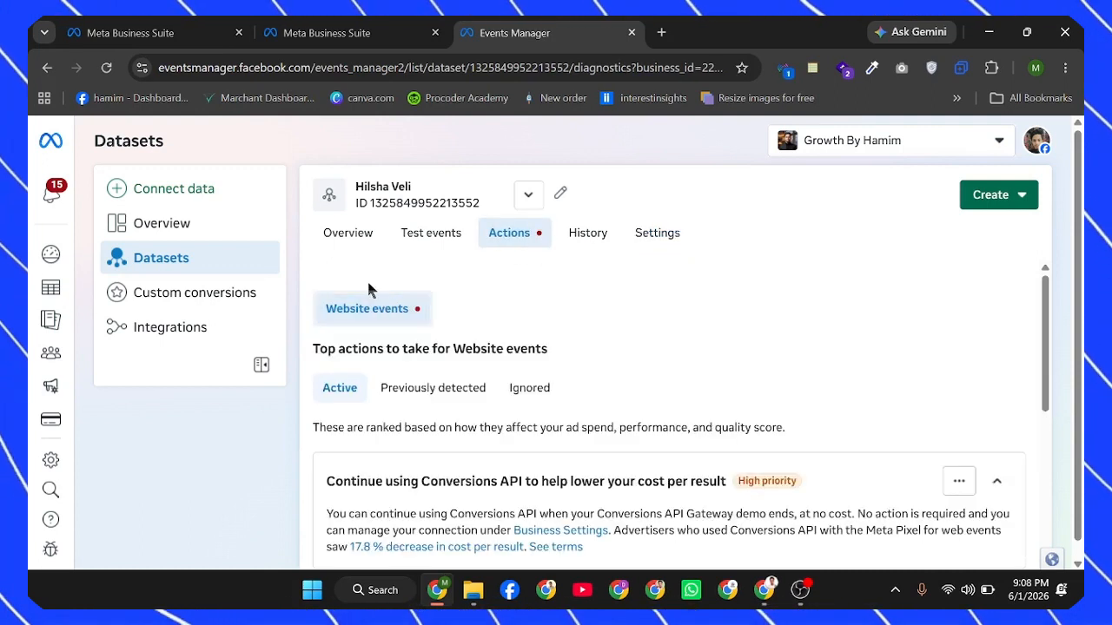
{"action": "left_click", "coordinate": [335, 247]}
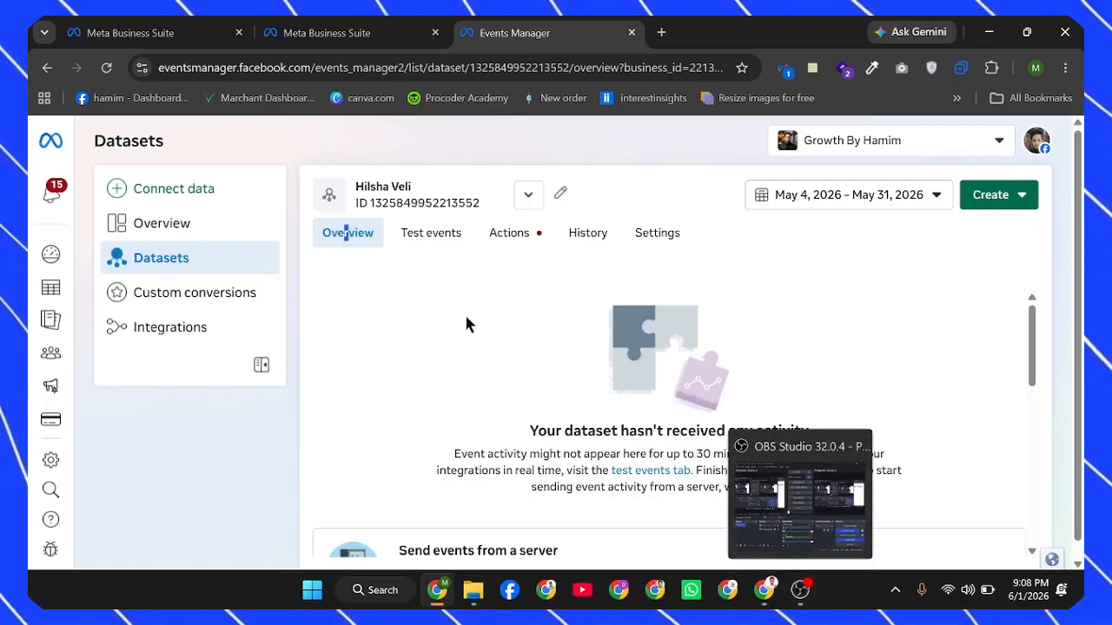
{"action": "mouse_move", "coordinate": [811, 591]}
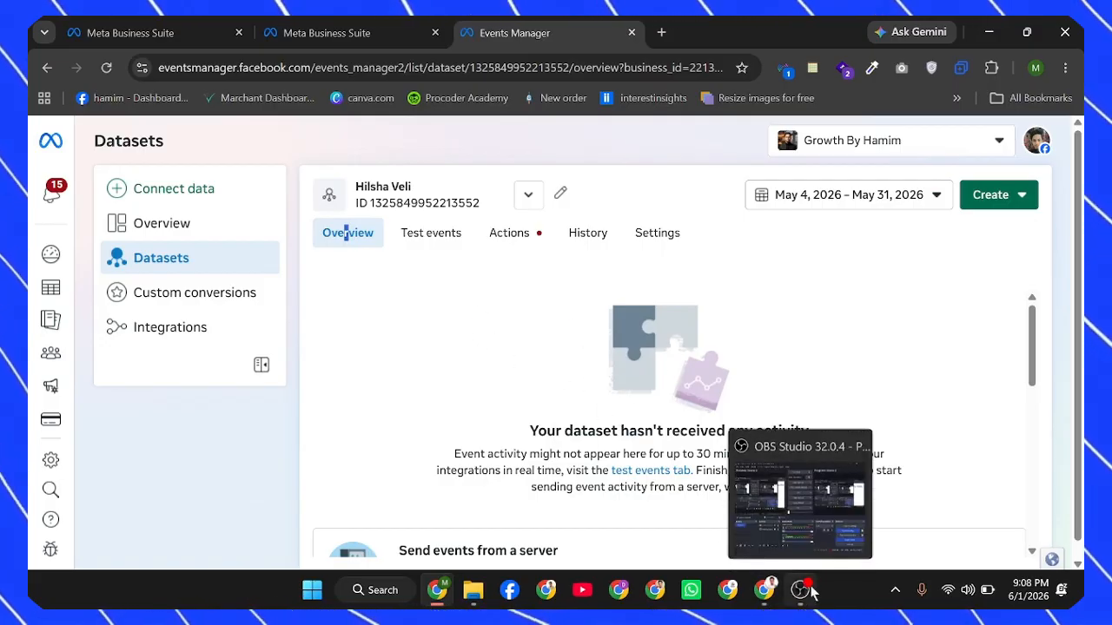